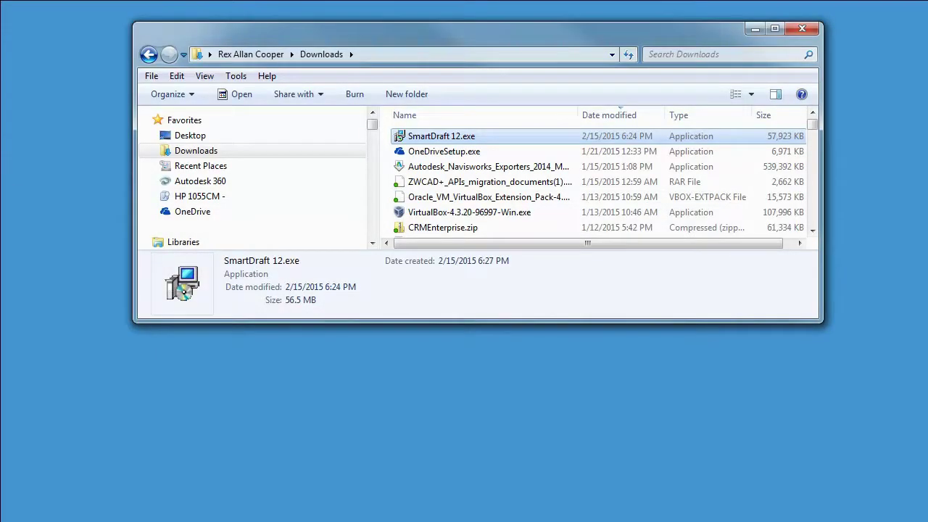
# - Launch the SmartDraft 12 installer, accept the license agreement and keep the default user information
pyautogui.doubleClick(438, 138)
pyautogui.click(756, 29)
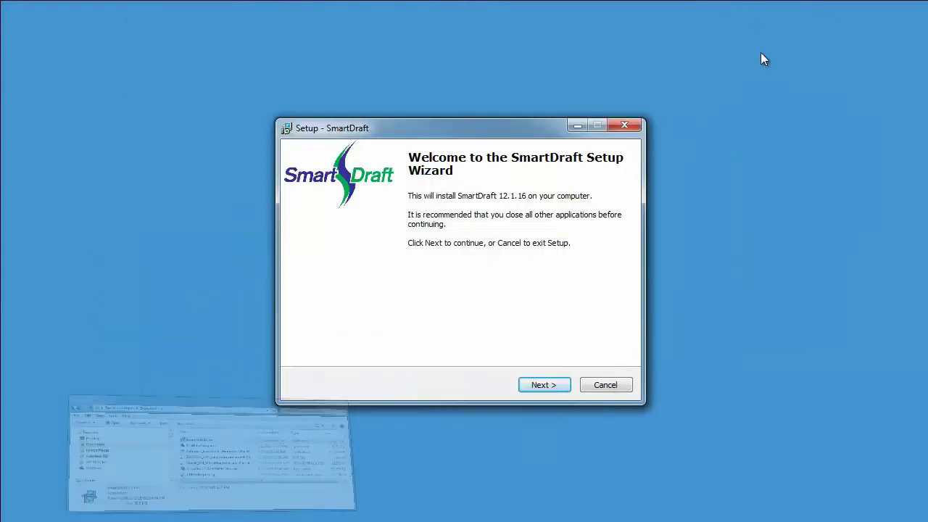
pyautogui.click(551, 389)
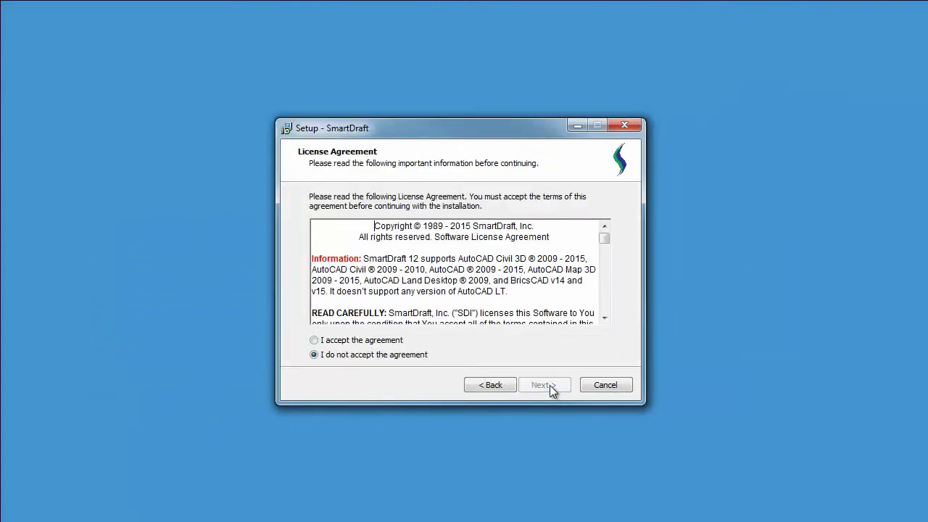
pyautogui.click(334, 340)
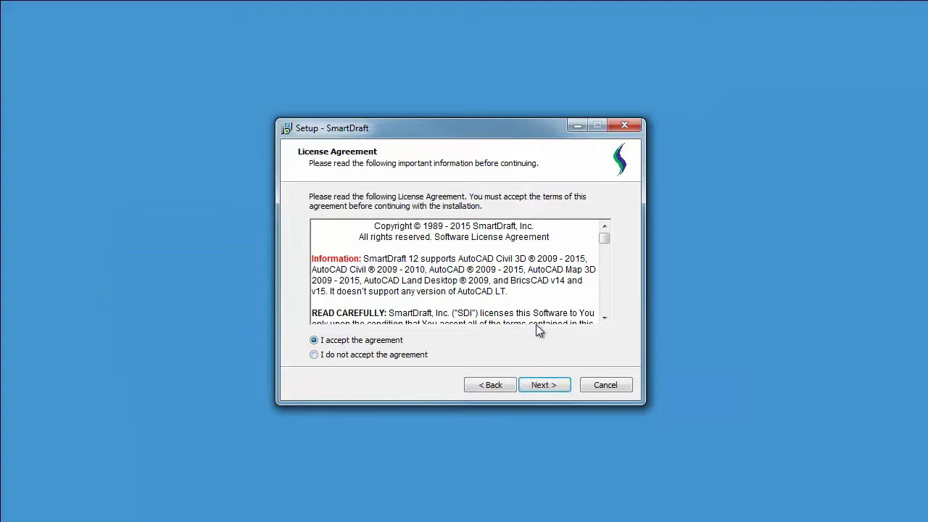
pyautogui.click(544, 388)
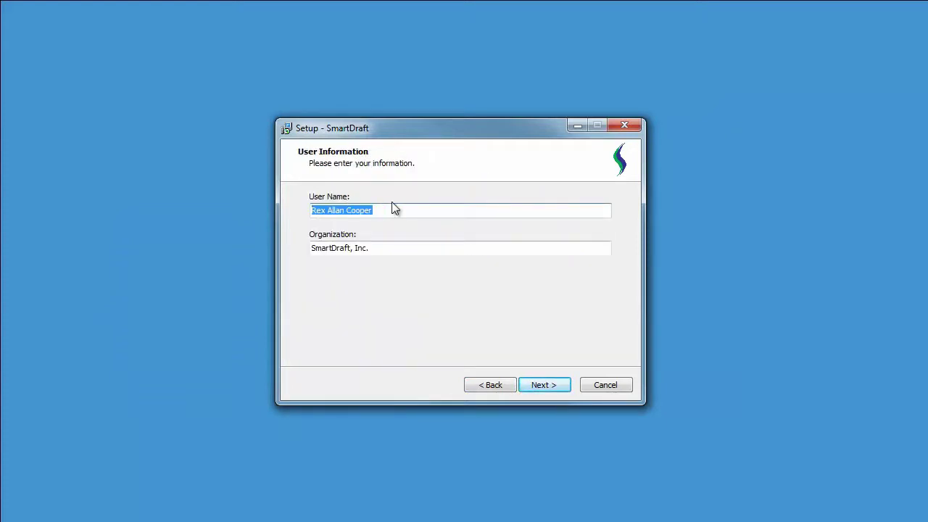
pyautogui.click(551, 394)
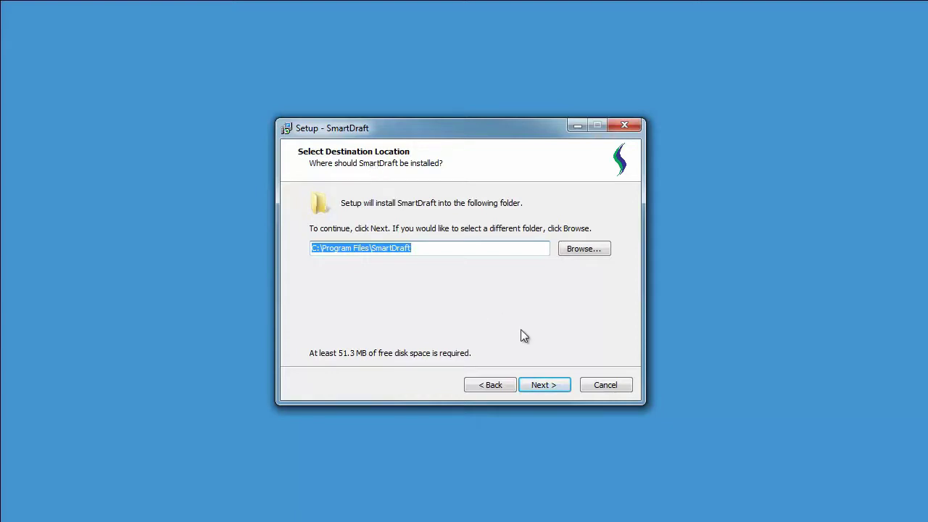
# - Keep the C:\Program Files\SmartDraft install folder and choose the Suite, PConnect, and HEC-RAS Tools setup
pyautogui.click(554, 391)
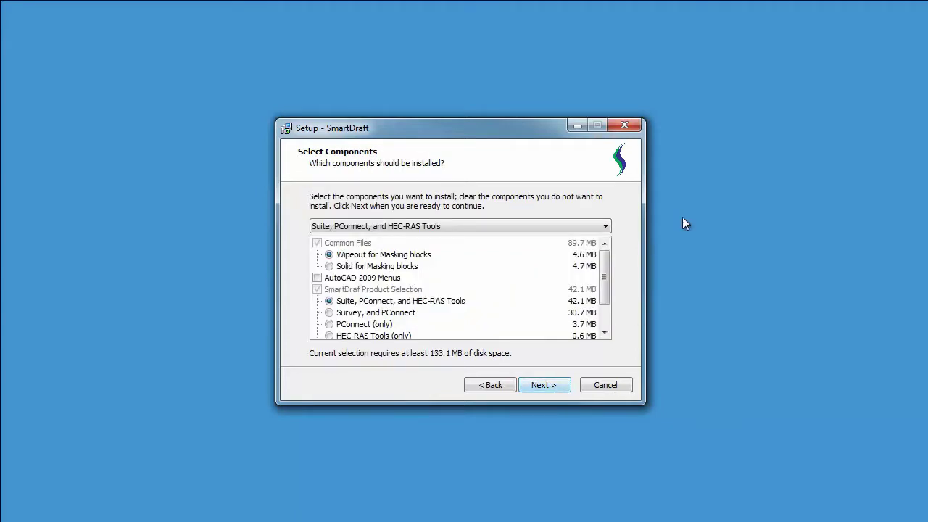
pyautogui.click(433, 227)
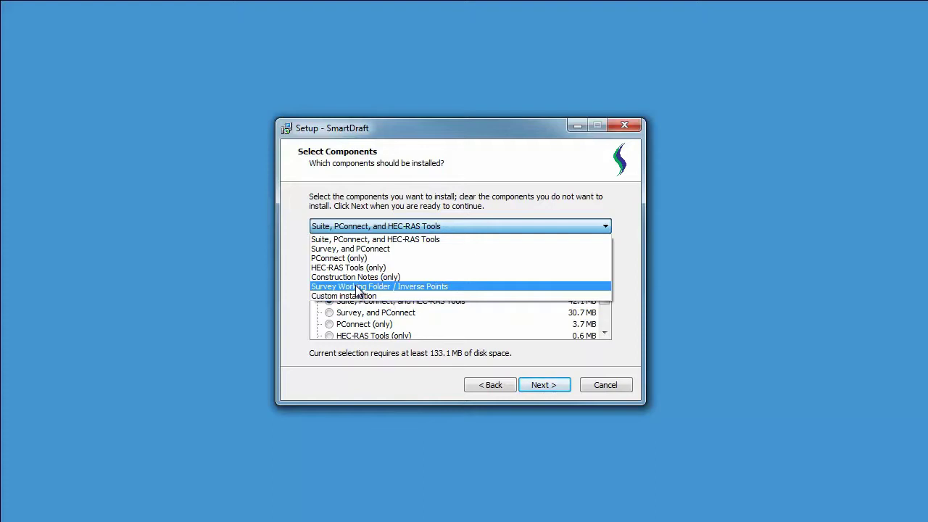
pyautogui.click(367, 242)
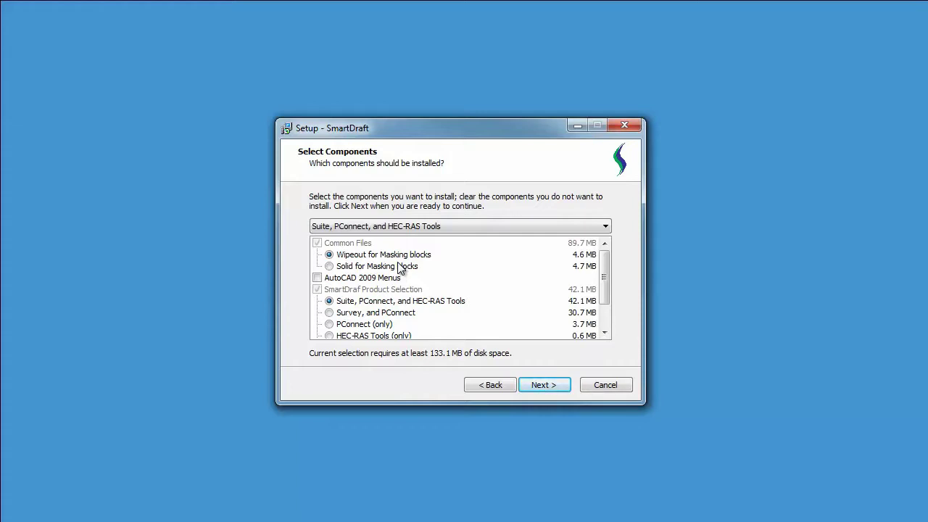
# - Install SmartDraft and read through the setup information notes to finish the wizard
pyautogui.click(550, 386)
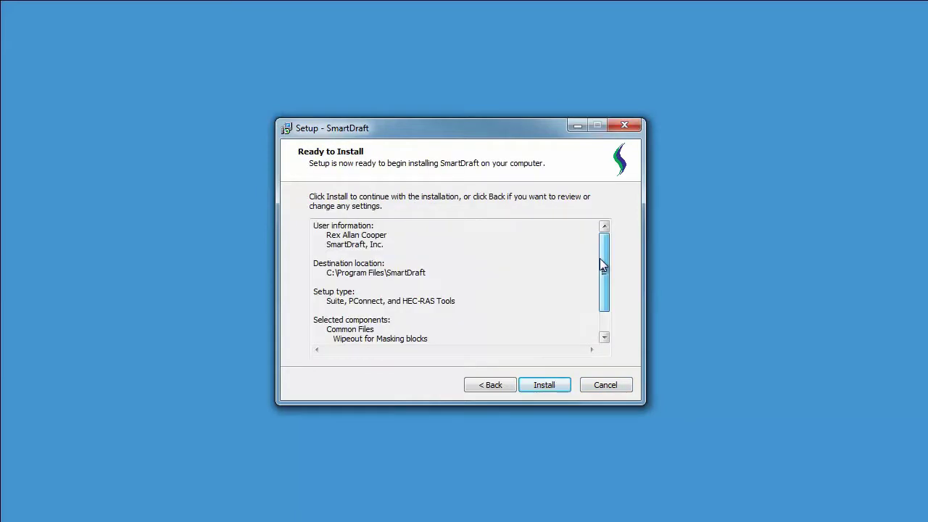
pyautogui.click(545, 384)
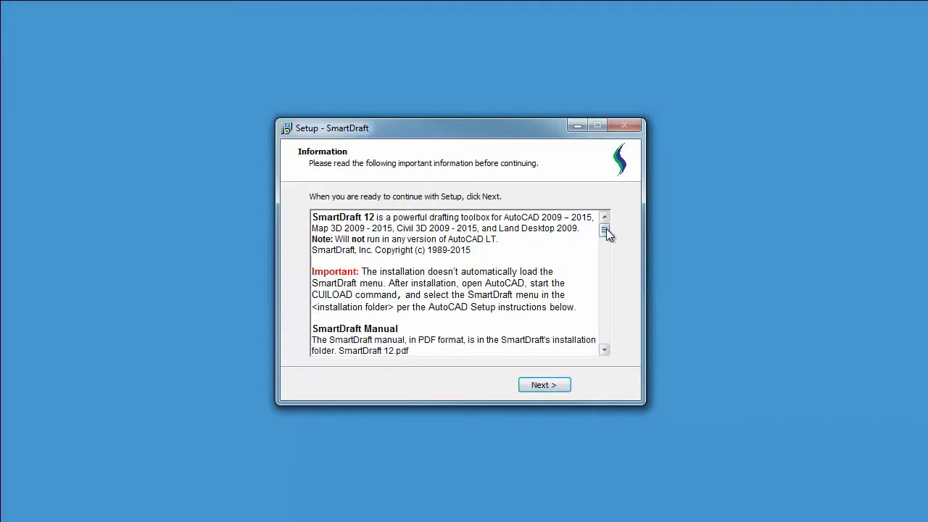
pyautogui.moveTo(606, 229); pyautogui.dragTo(606, 261)
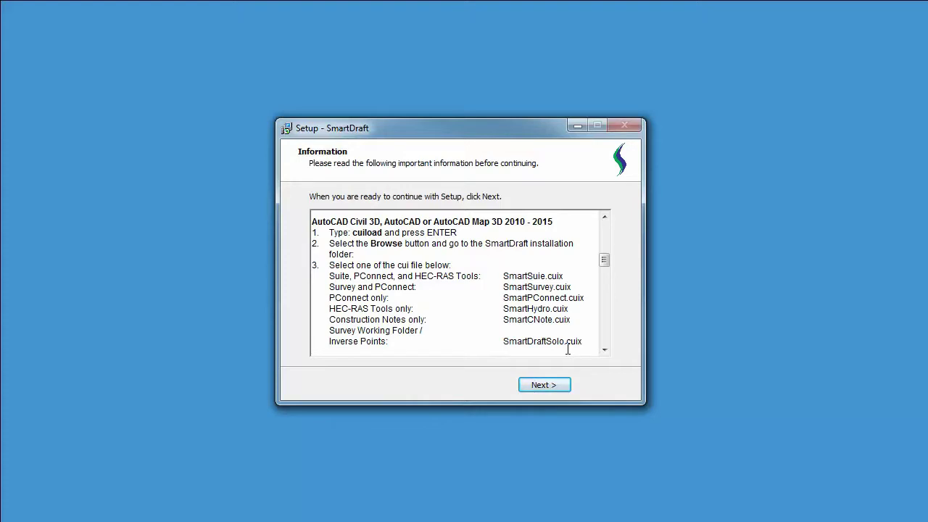
pyautogui.click(549, 386)
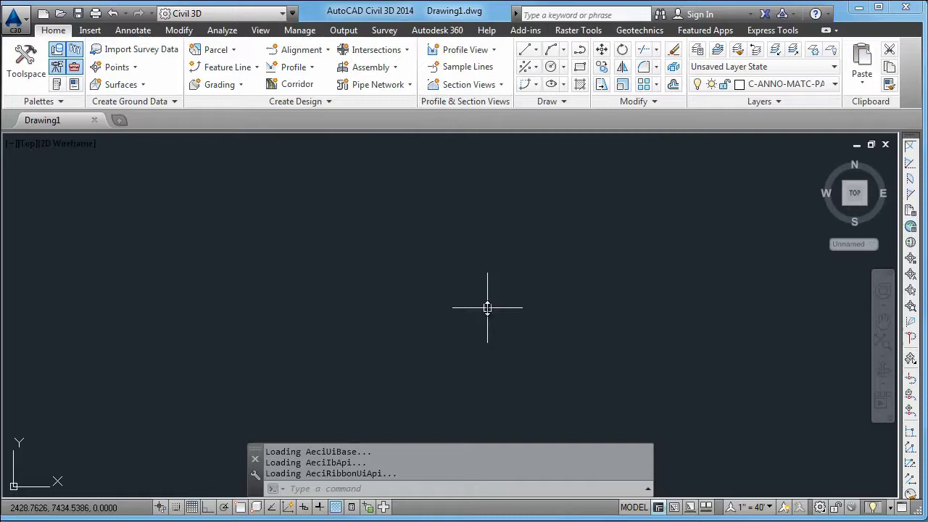
# - Run CUILOAD and select C:\Program Files\SmartDraft\SmartSuite.cuix as the customization file to load
pyautogui.write('cuiload')
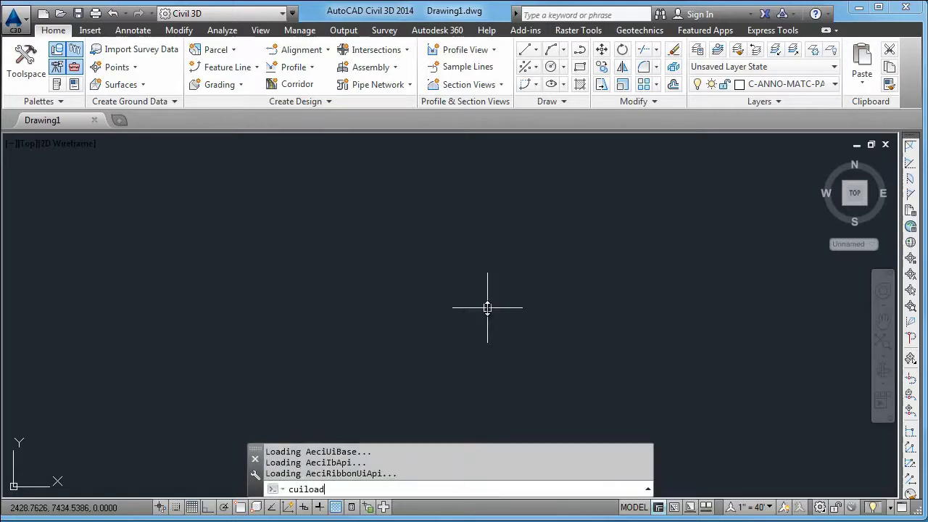
pyautogui.press('Return')
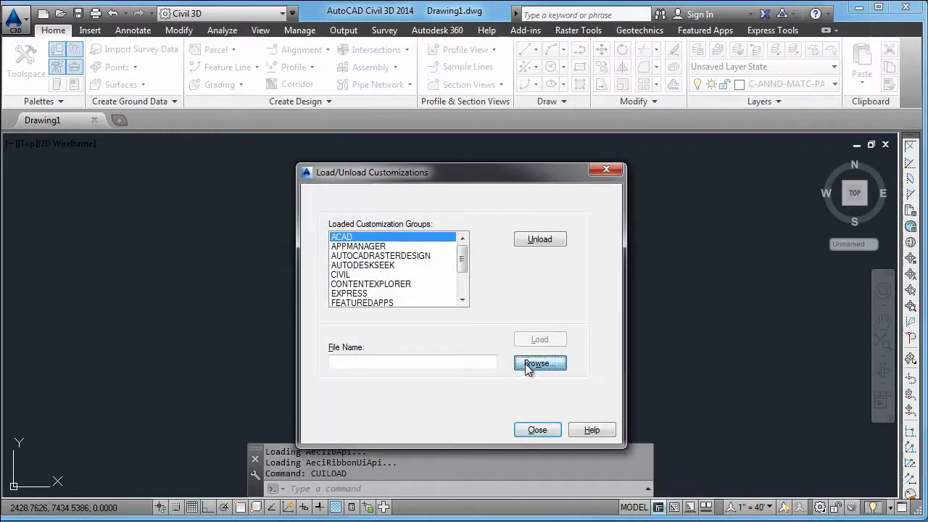
pyautogui.click(533, 363)
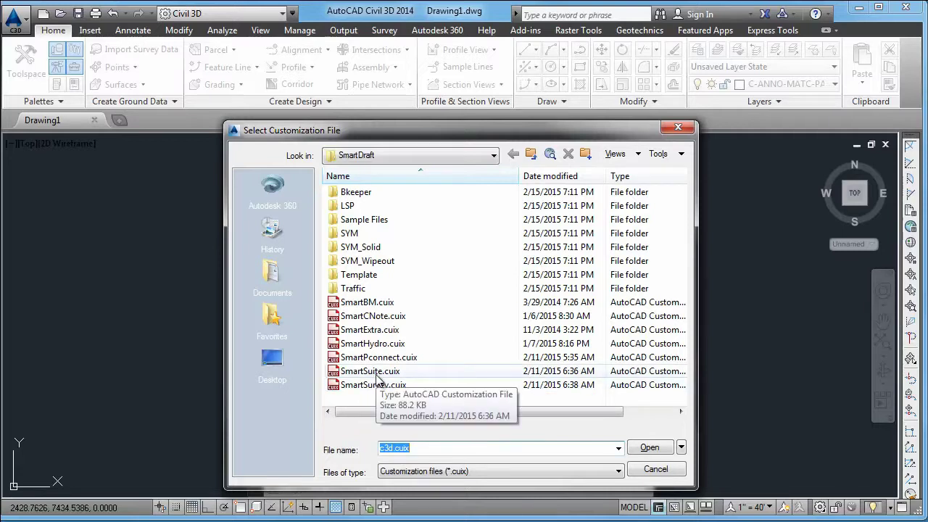
pyautogui.click(376, 377)
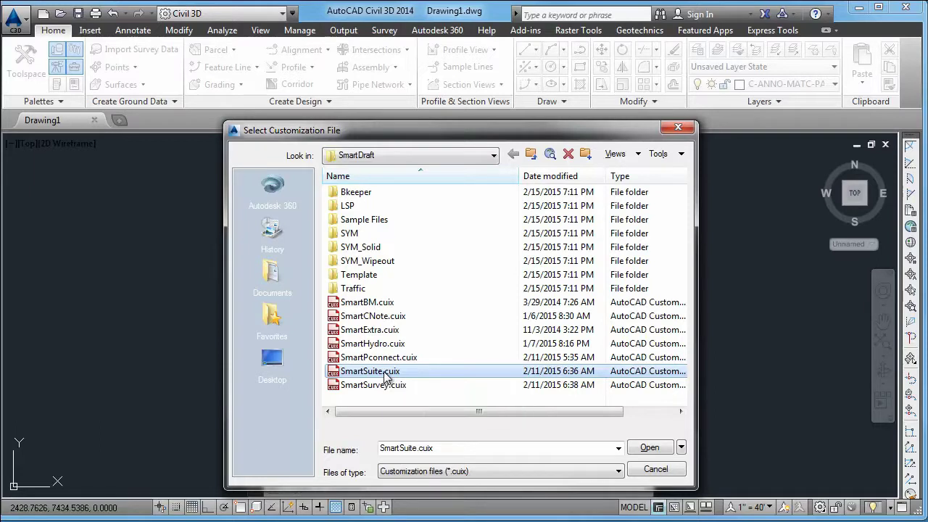
pyautogui.doubleClick(383, 371)
pyautogui.click(541, 342)
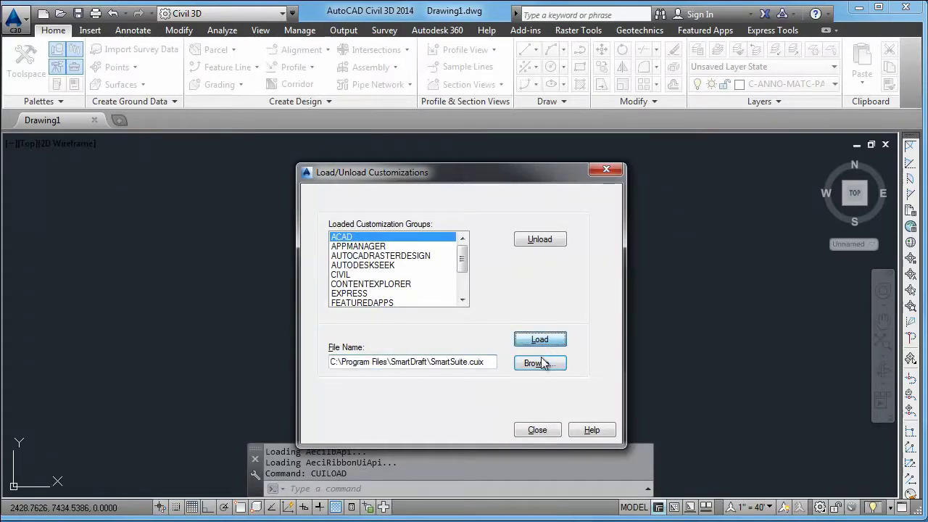
# - Load SmartSuite.cuix and allow its menu code past the security warning
pyautogui.click(543, 432)
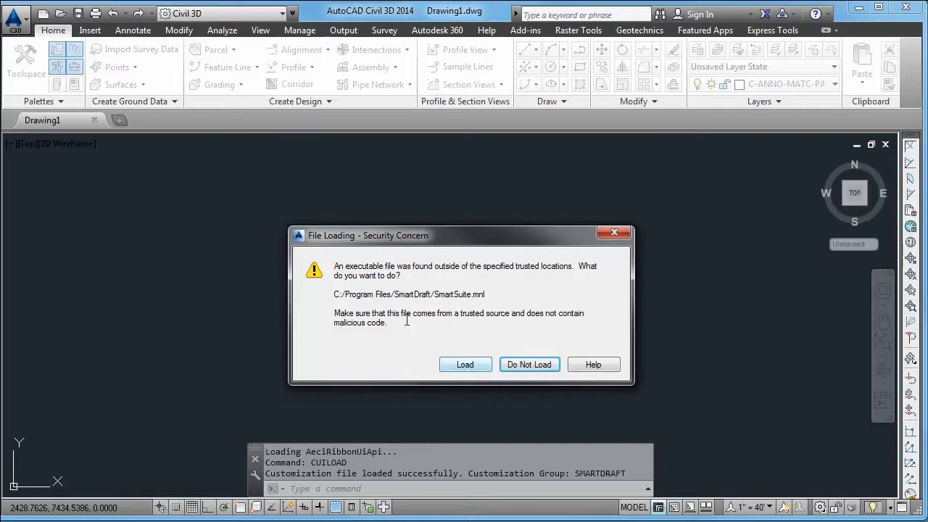
pyautogui.click(466, 370)
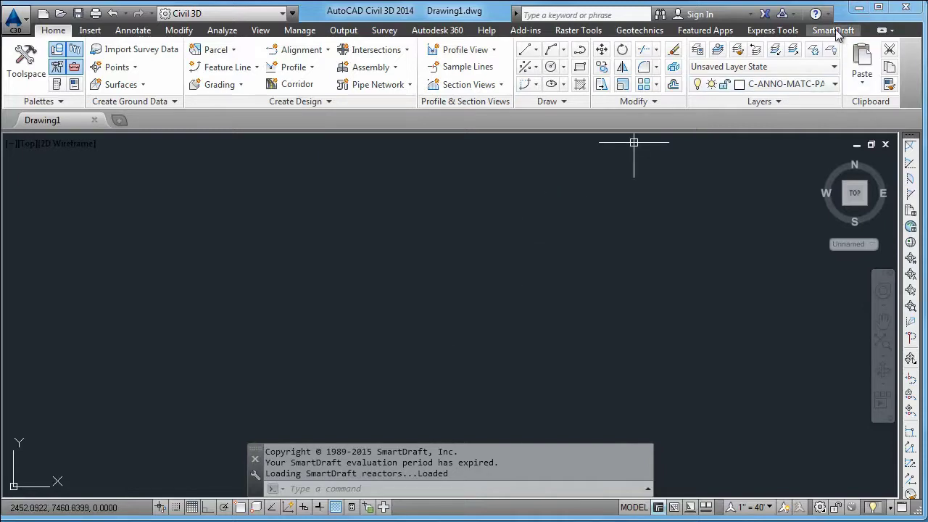
# - Check SmartDraft 12.1.16 Suite's About and authorization details without changing the authorization
pyautogui.click(834, 32)
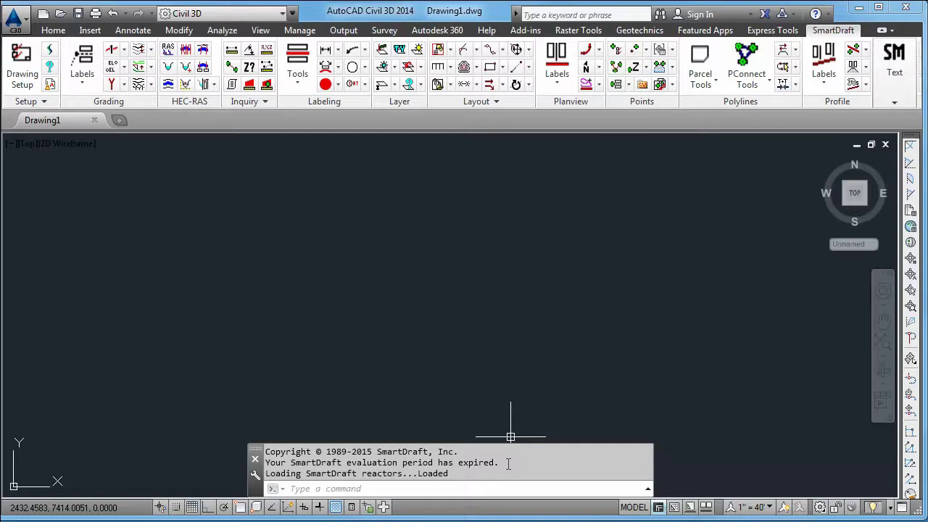
pyautogui.click(42, 101)
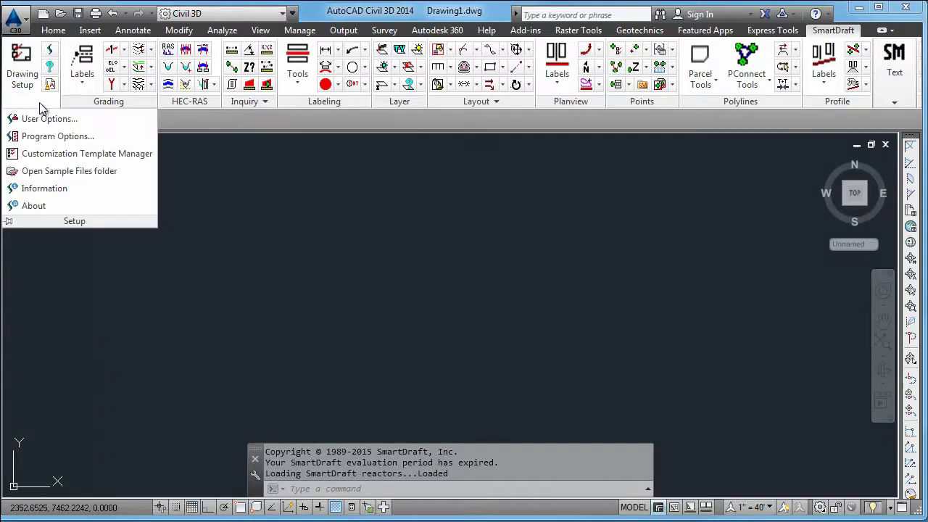
pyautogui.click(36, 206)
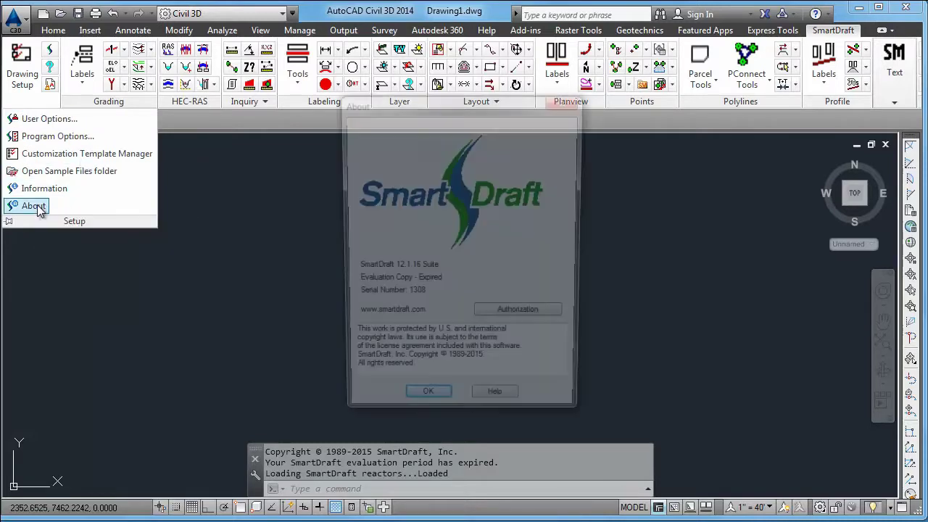
pyautogui.click(526, 317)
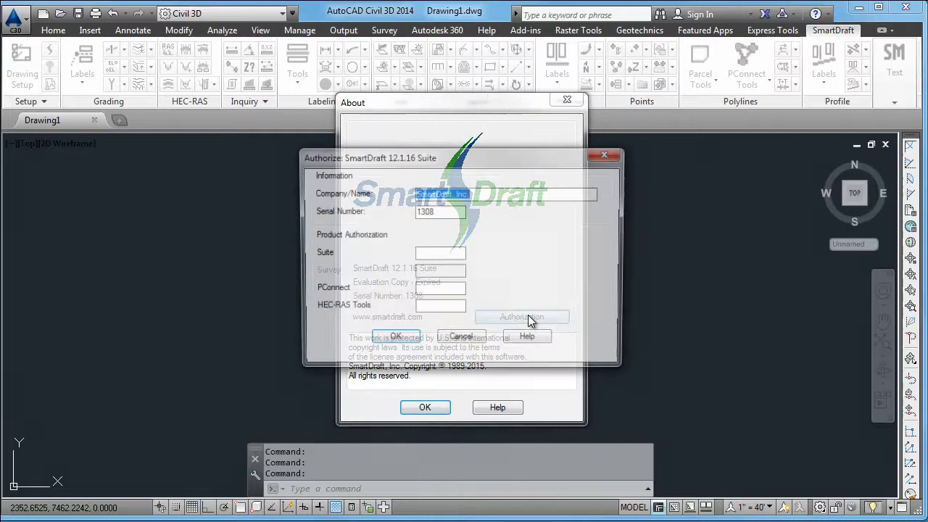
pyautogui.doubleClick(414, 212)
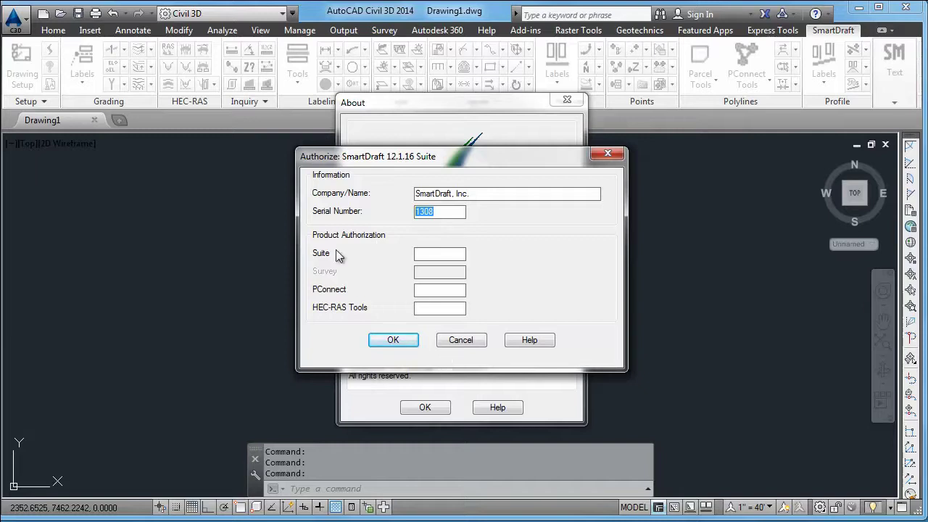
pyautogui.click(464, 340)
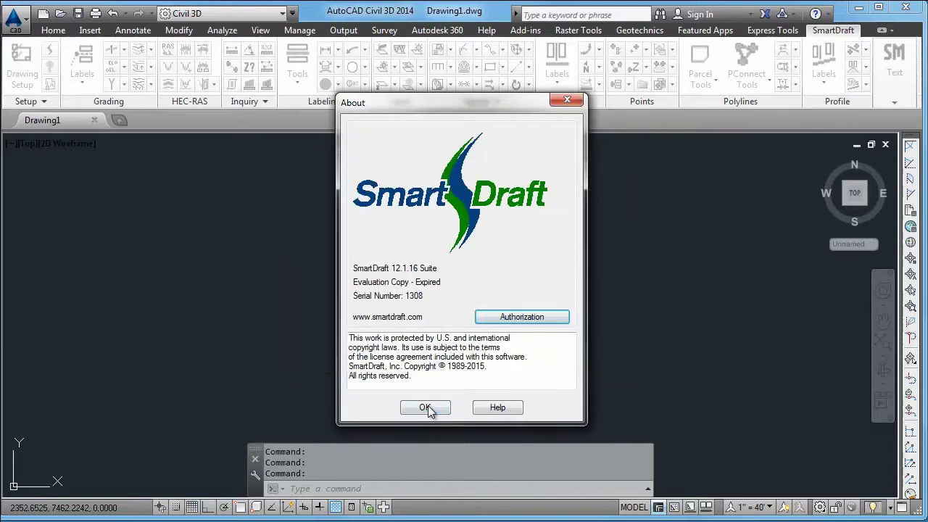
# - Close the SmartDraft About dialog and expand the Setup options list
pyautogui.click(425, 406)
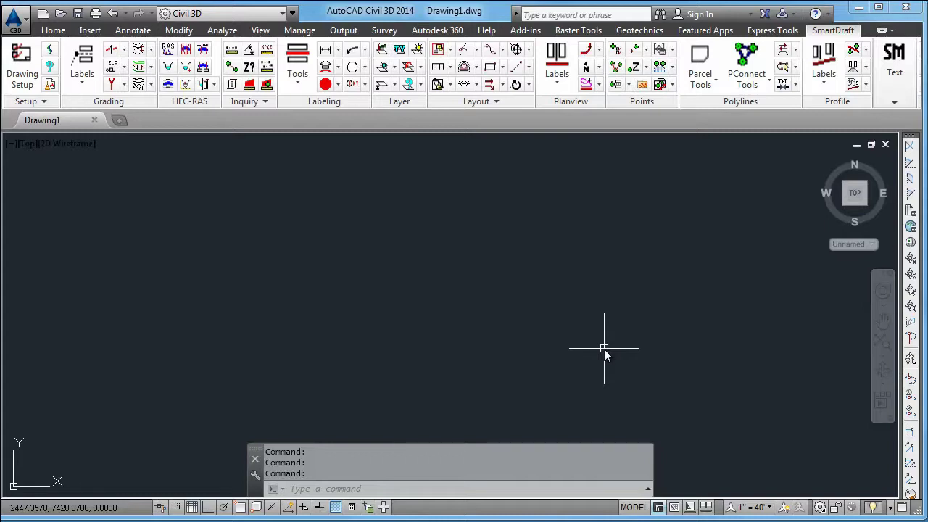
pyautogui.click(29, 101)
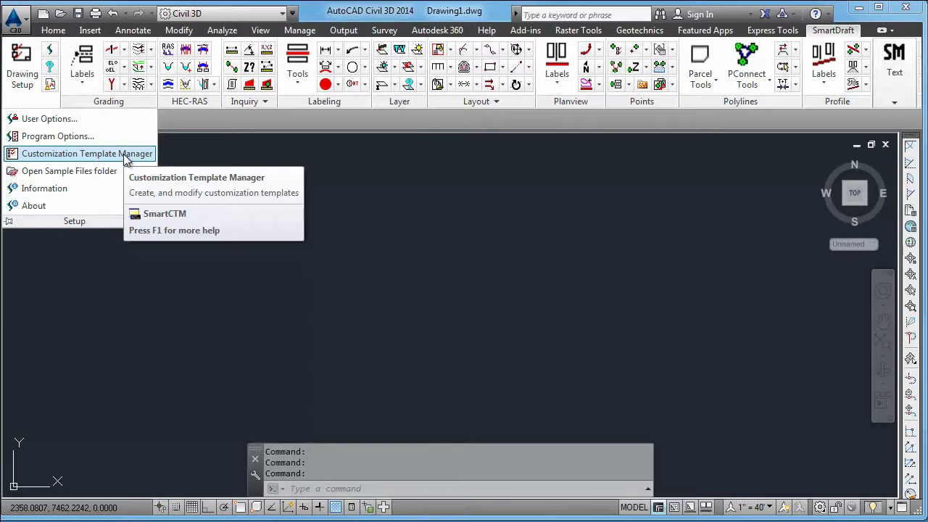
# - Accept Drawing Setup with the DEFAULT template, horizontal scale 40 and feet, leaving text styles unchanged
pyautogui.click(24, 66)
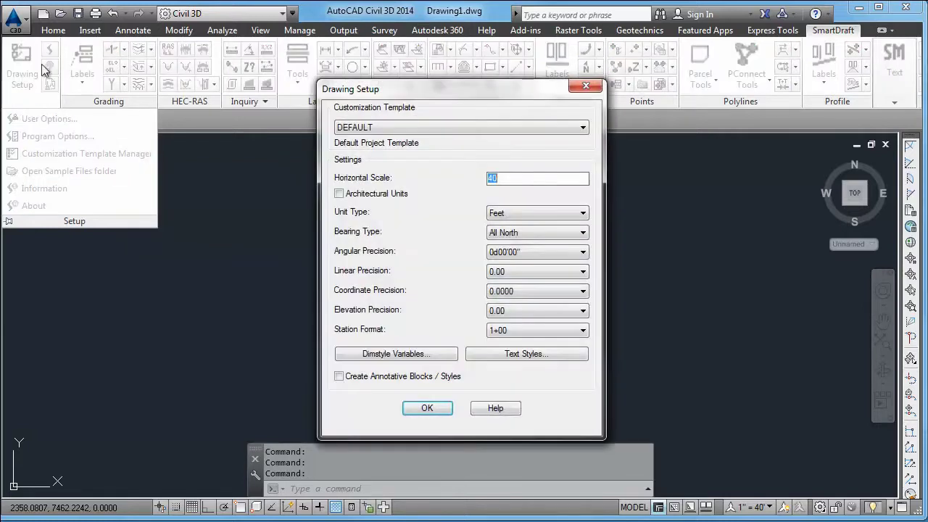
pyautogui.click(542, 353)
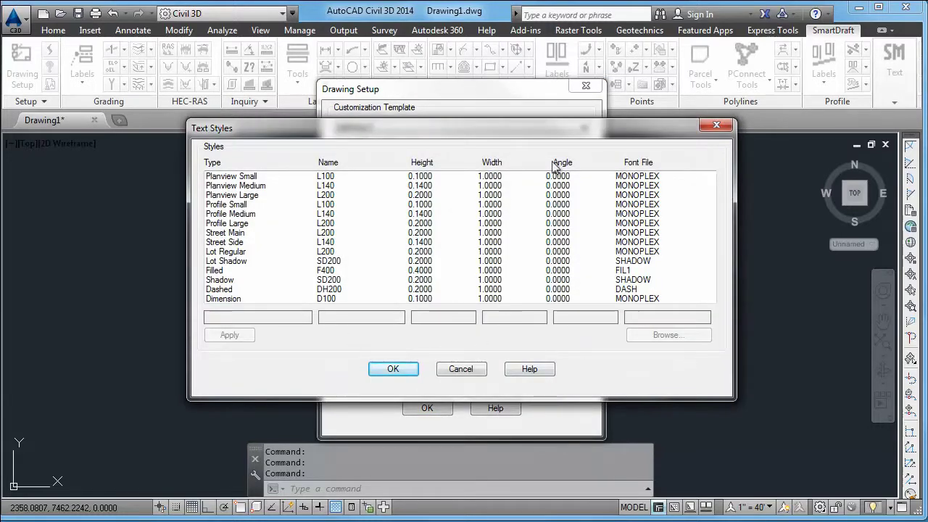
pyautogui.click(461, 369)
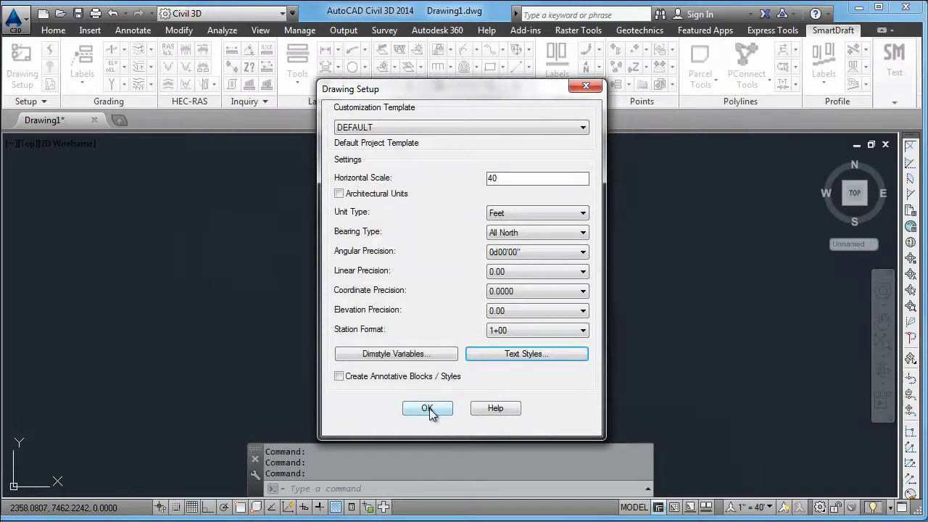
pyautogui.click(428, 408)
# - Open the SmartDraft Sample Files folder from Setup and browse into Inverse Points
pyautogui.click(48, 104)
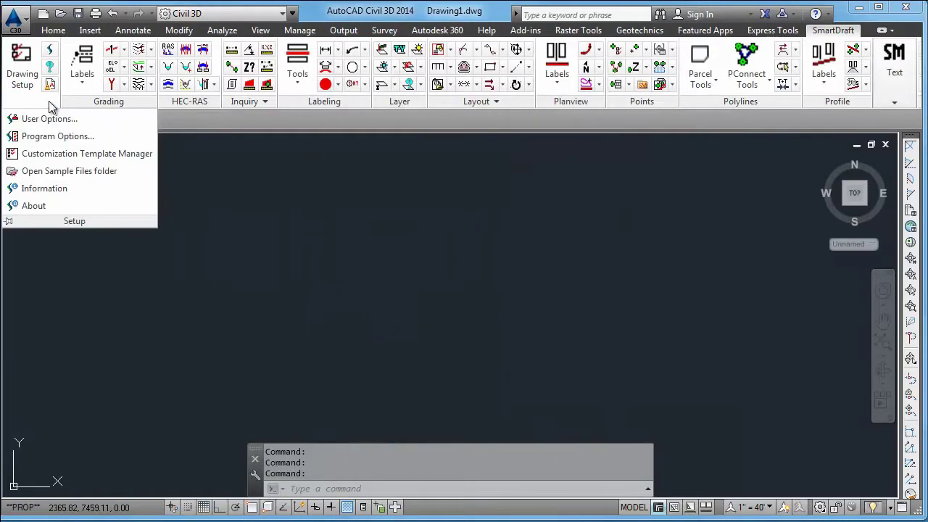
pyautogui.click(54, 172)
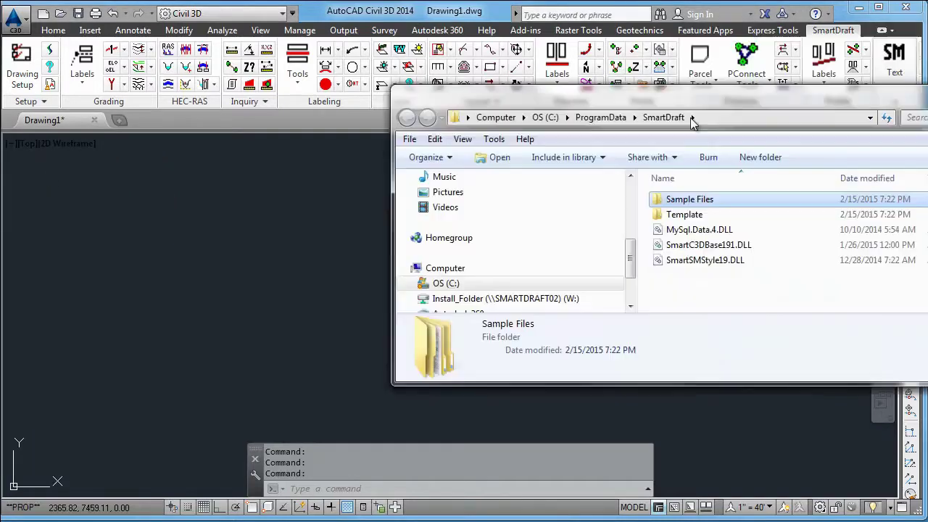
pyautogui.moveTo(785, 65); pyautogui.dragTo(490, 138)
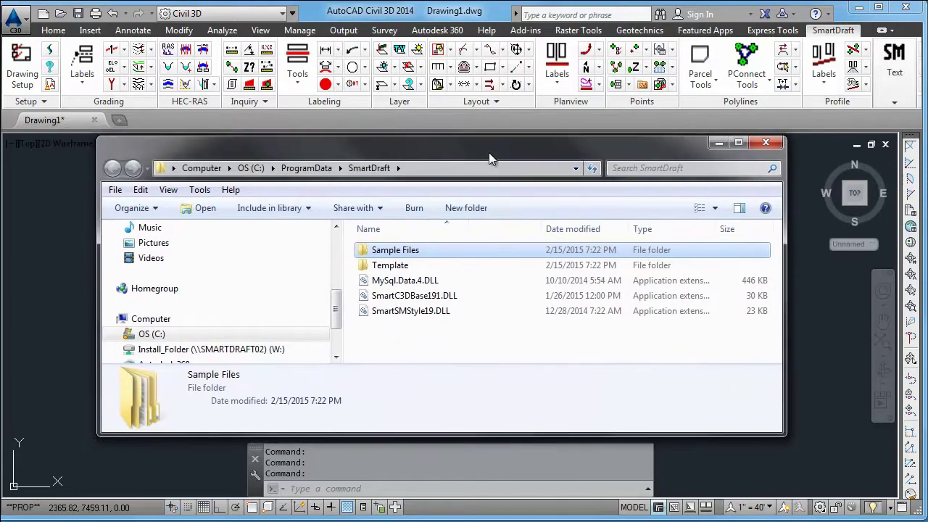
pyautogui.doubleClick(397, 245)
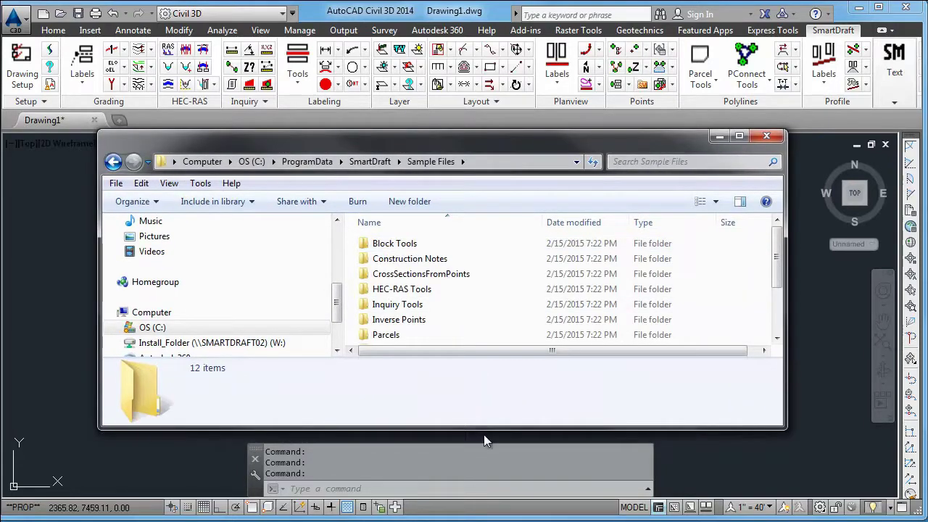
pyautogui.moveTo(482, 429); pyautogui.dragTo(482, 520)
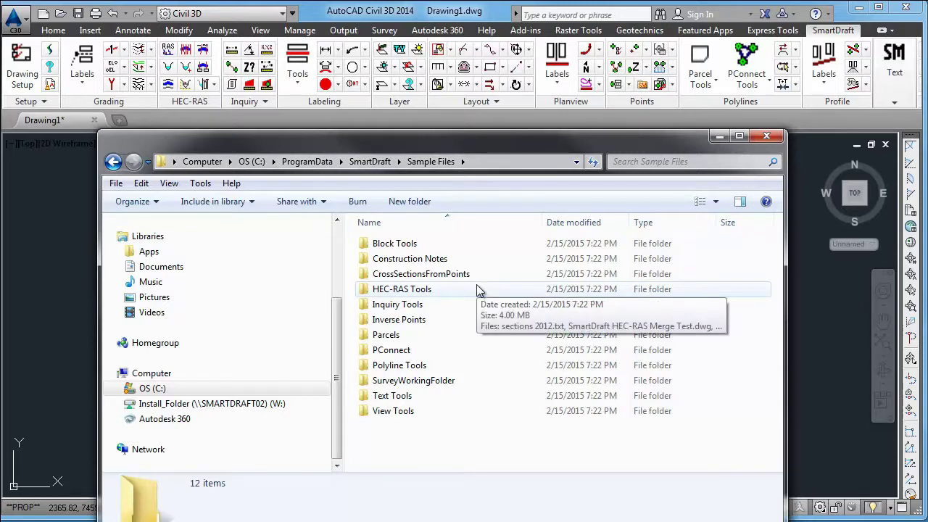
pyautogui.doubleClick(397, 320)
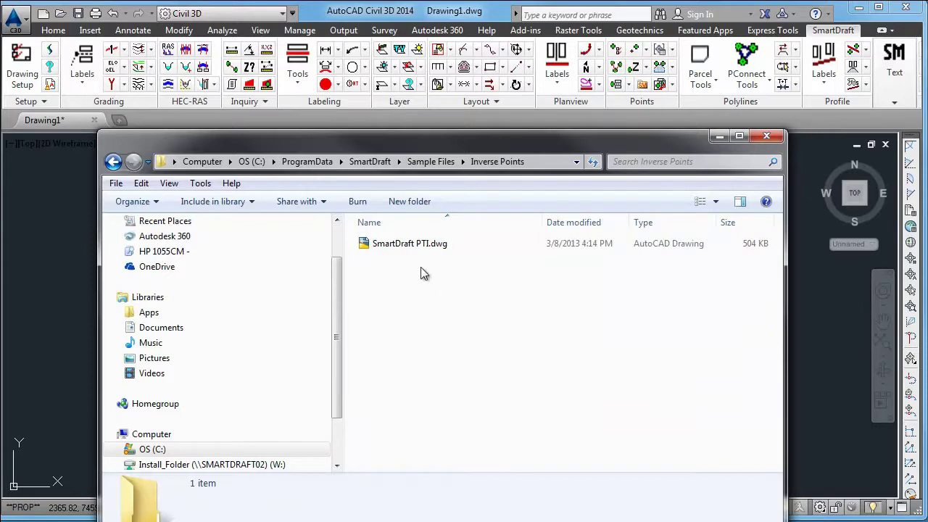
# - Open the SmartDraft PTI.dwg sample drawing and dismiss its earlier-version warning
pyautogui.click(398, 245)
pyautogui.doubleClick(399, 243)
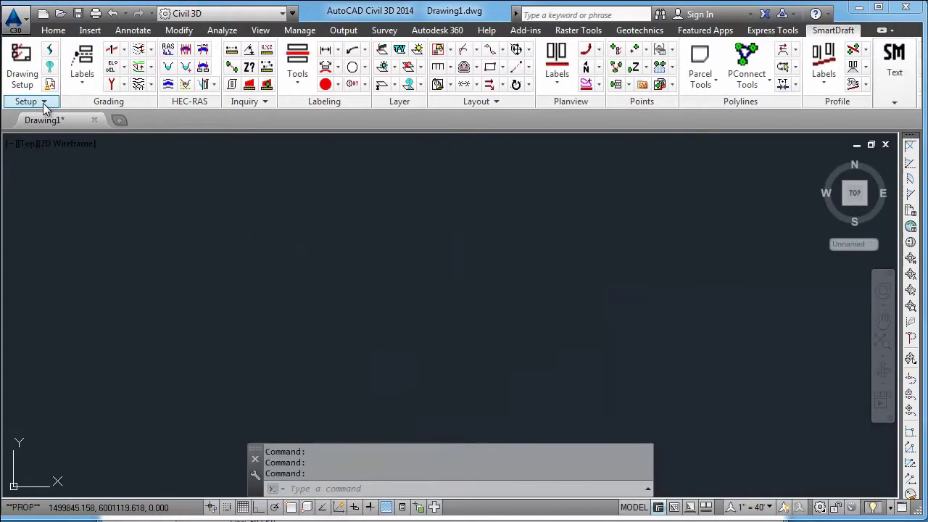
pyautogui.click(41, 103)
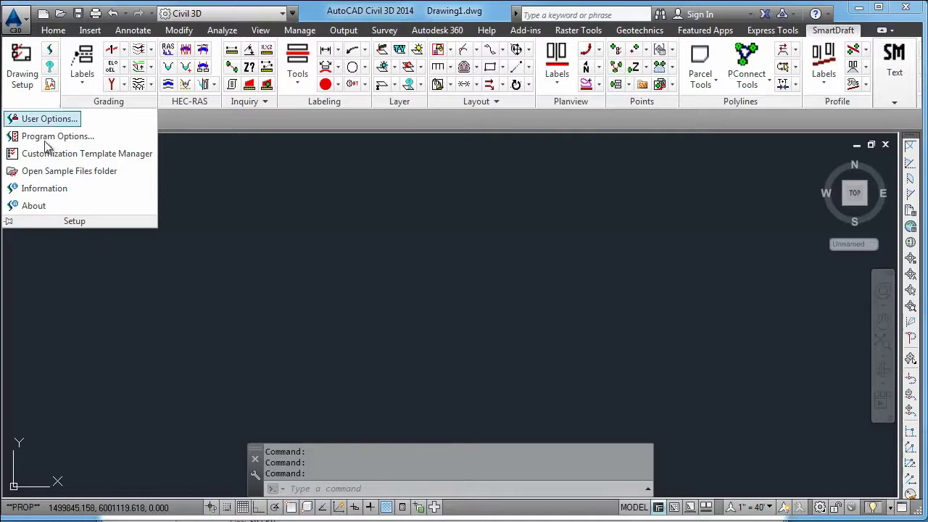
# - Open SmartDraft Program Options (Network Setup), showing the C:\ProgramData\SmartDraft\Template path
pyautogui.click(39, 138)
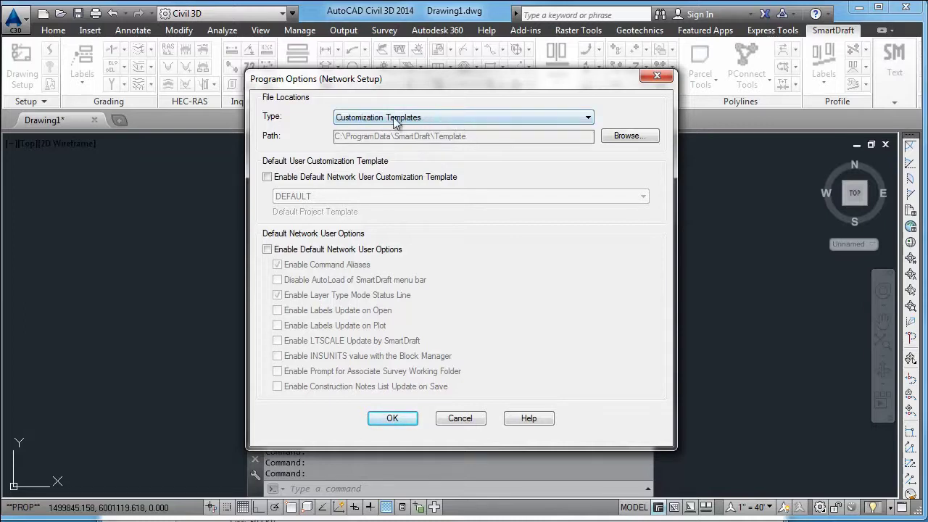
# - Cancel Program Options (Network Setup) without changing anything
pyautogui.click(466, 418)
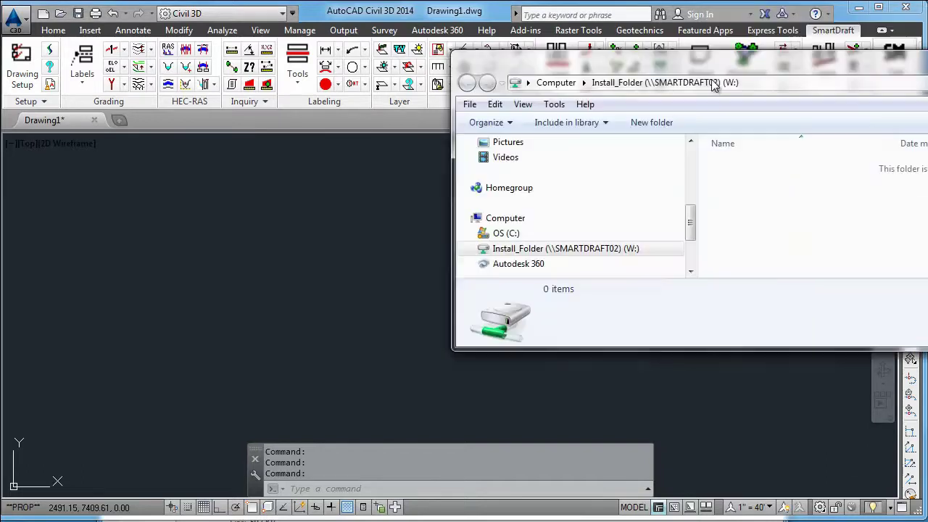
# - Create a new folder named SmartDraft on the W: drive and open it
pyautogui.moveTo(765, 79); pyautogui.dragTo(407, 131)
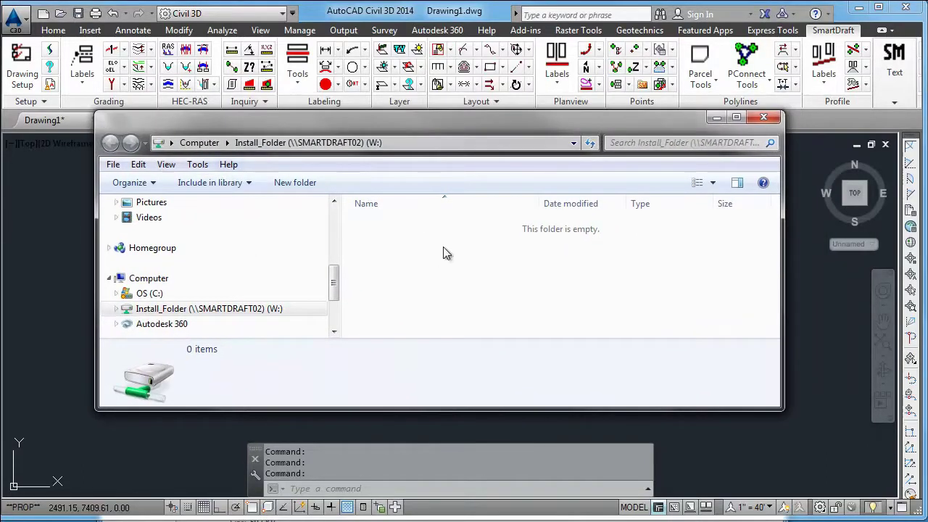
pyautogui.click(362, 146)
pyautogui.rightClick(394, 282)
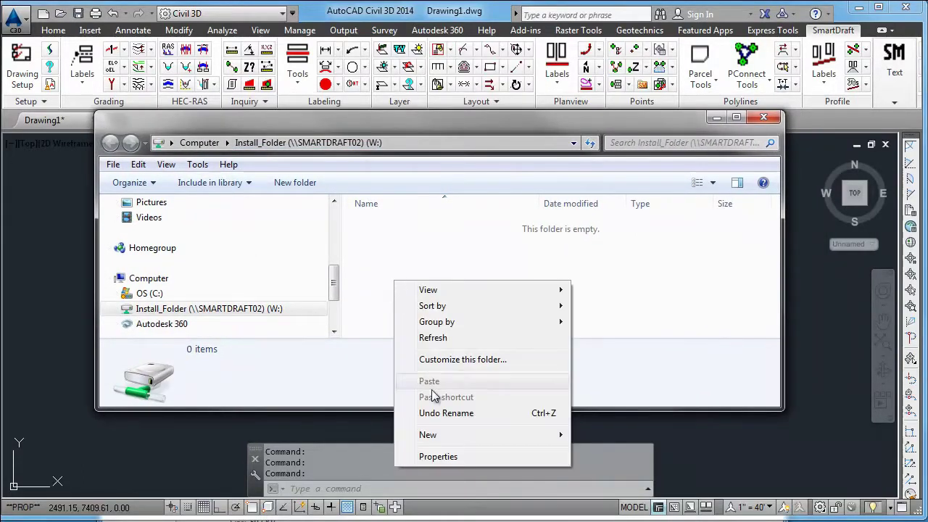
pyautogui.moveTo(451, 440)
pyautogui.click(618, 438)
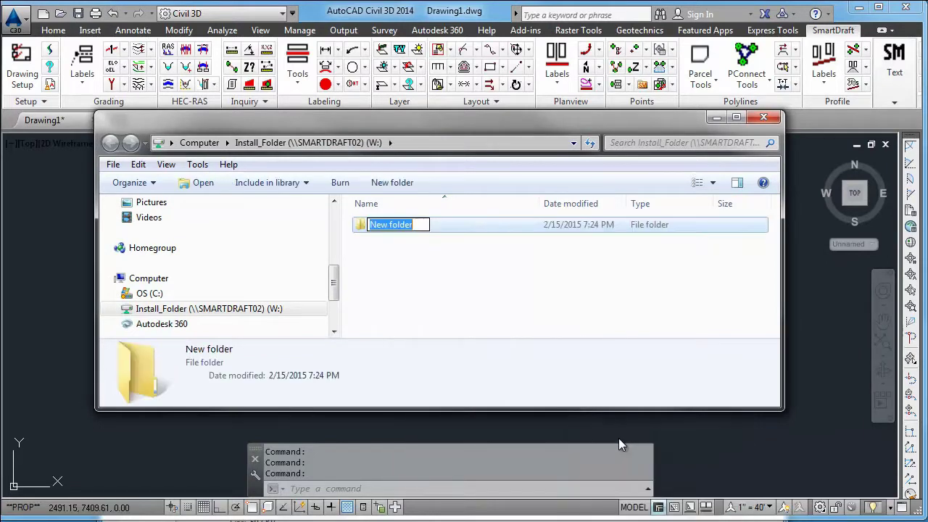
pyautogui.write('SmartDraft')
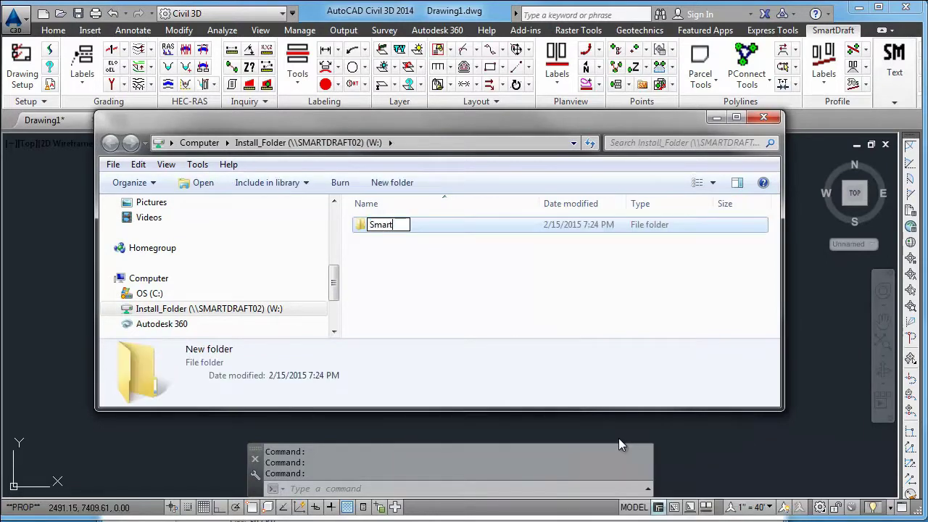
pyautogui.click(378, 326)
pyautogui.doubleClick(408, 226)
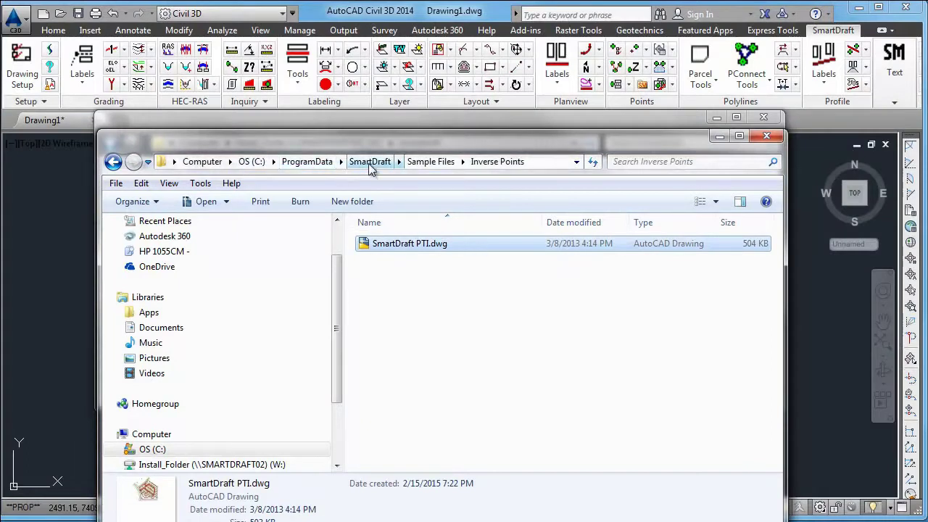
# - Copy the local SmartDraft Template folder, then close that local window
pyautogui.click(369, 161)
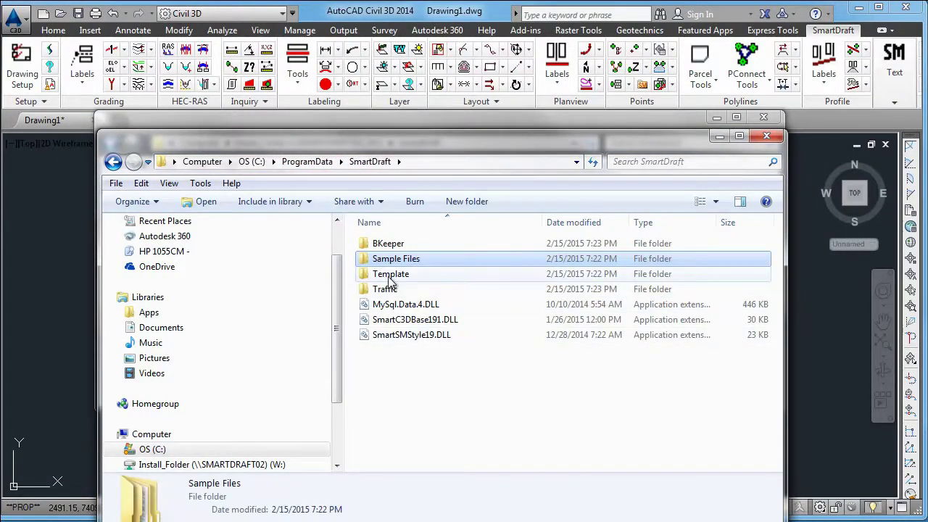
pyautogui.doubleClick(389, 276)
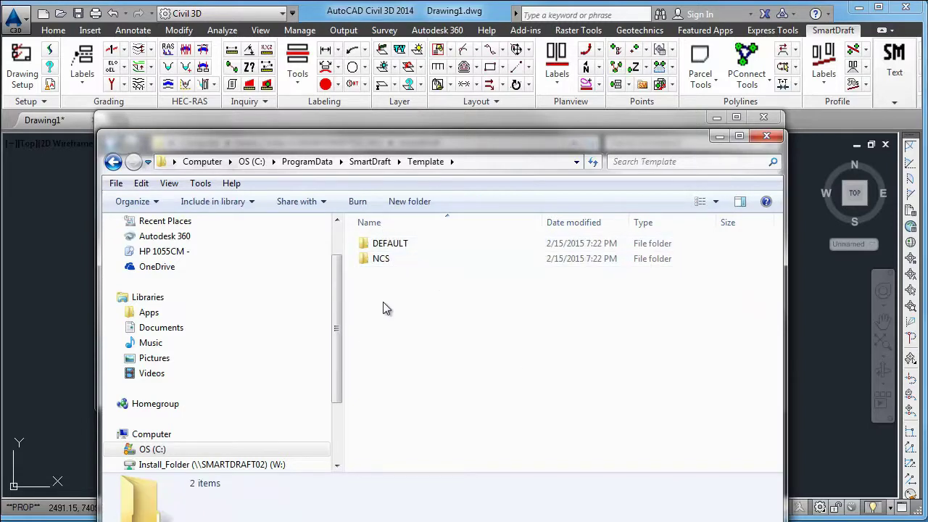
pyautogui.press('BackSpace')
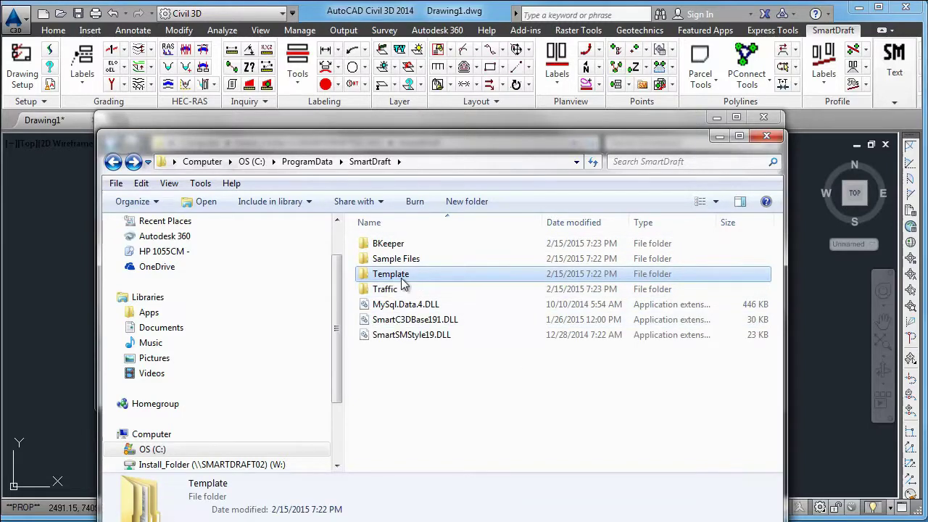
pyautogui.rightClick(403, 280)
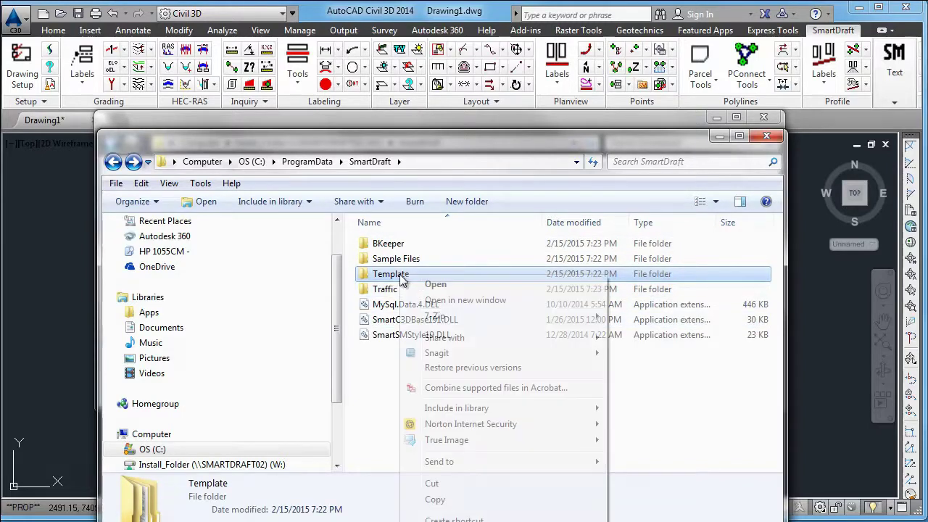
pyautogui.click(435, 498)
pyautogui.click(766, 136)
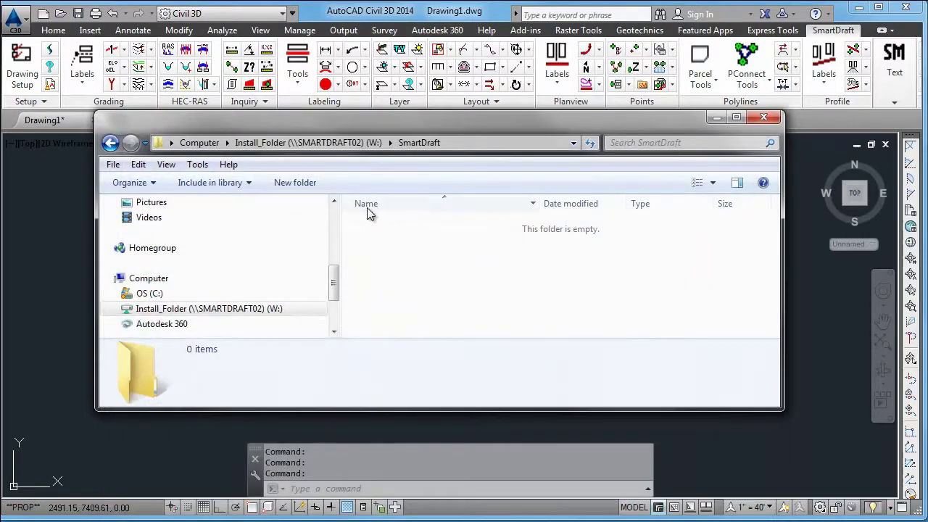
# - Paste Template into W:\SmartDraft and open it to show DEFAULT and NCS
pyautogui.rightClick(448, 288)
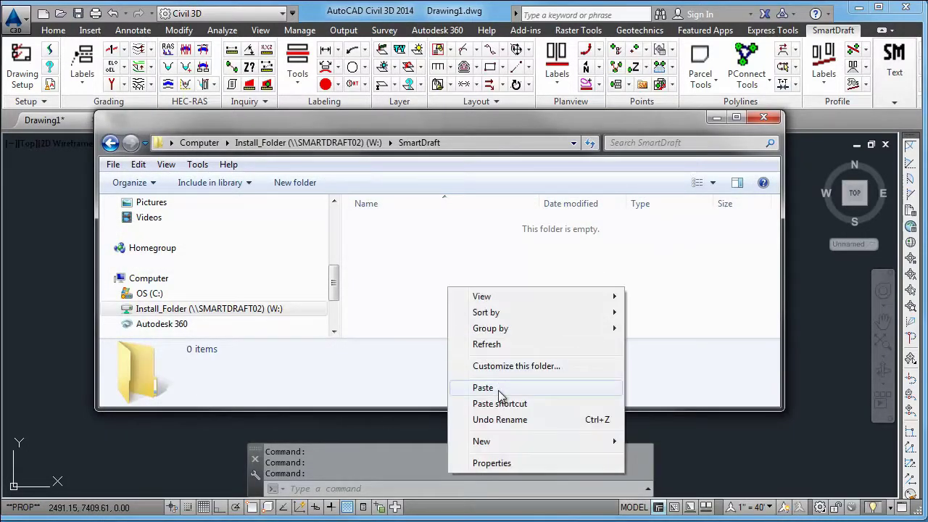
pyautogui.click(496, 386)
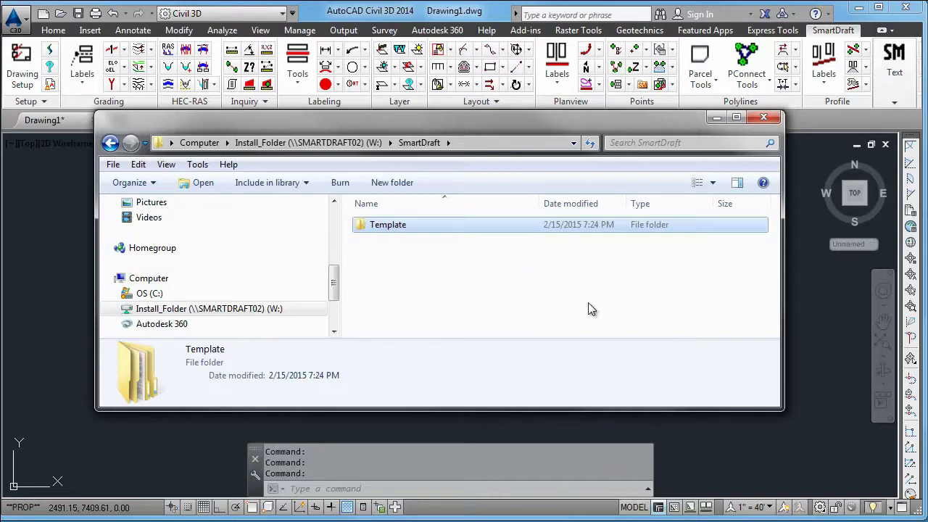
pyautogui.doubleClick(399, 224)
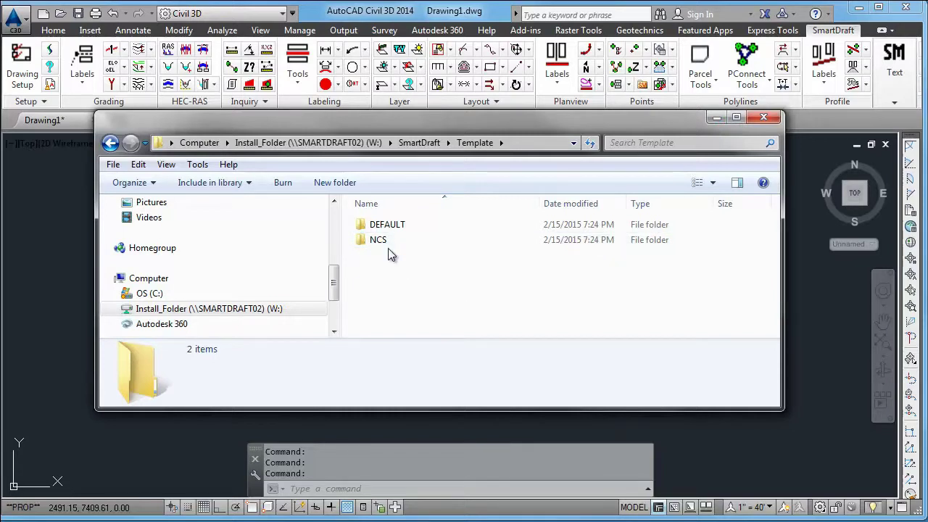
# - Change the Program Options Customization Templates path to W:\SmartDraft\Template
pyautogui.click(716, 119)
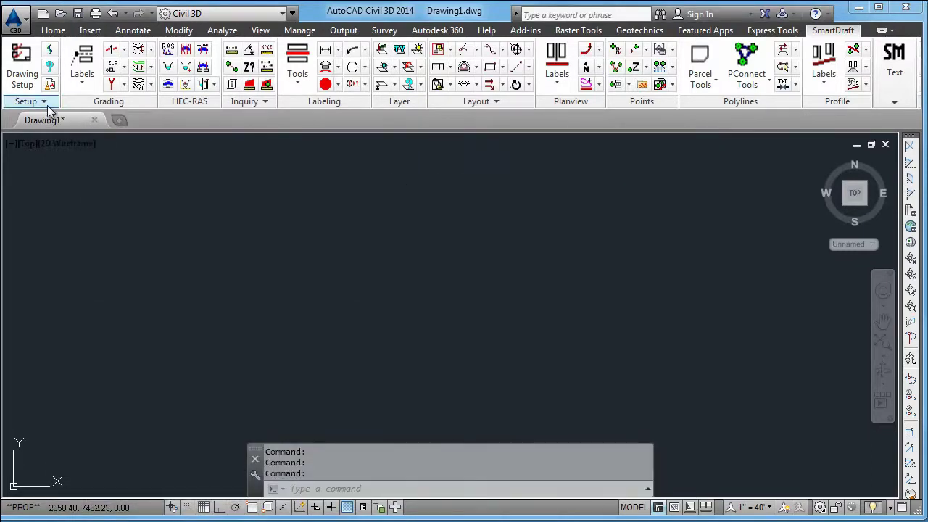
pyautogui.click(26, 101)
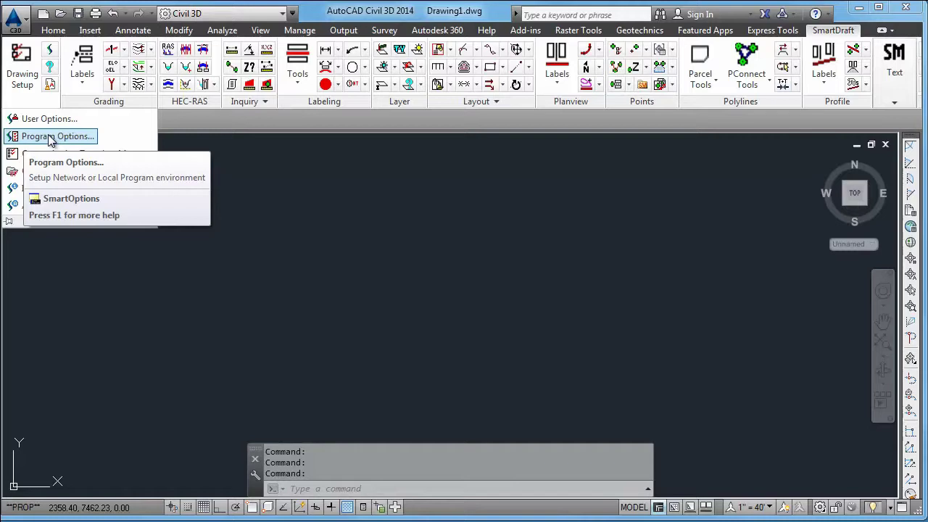
pyautogui.click(51, 137)
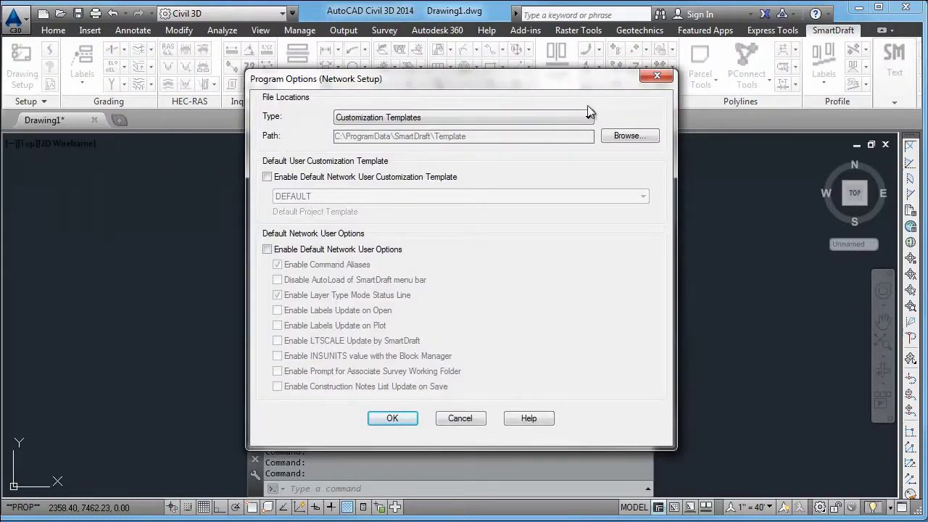
pyautogui.click(627, 135)
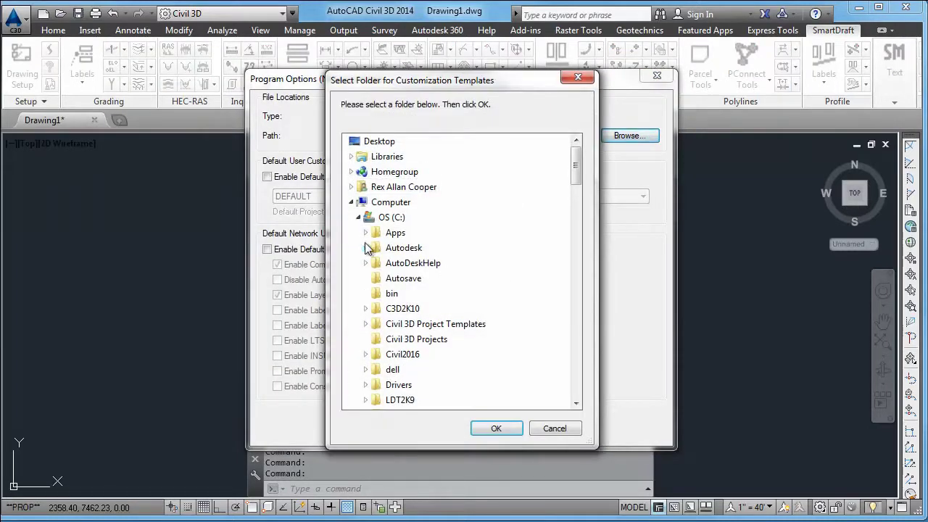
pyautogui.click(357, 218)
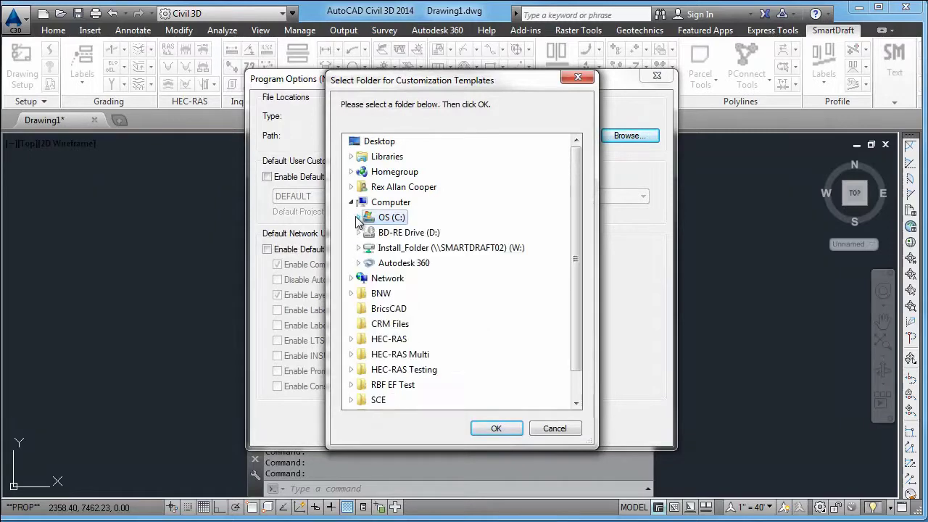
pyautogui.click(490, 250)
pyautogui.click(411, 281)
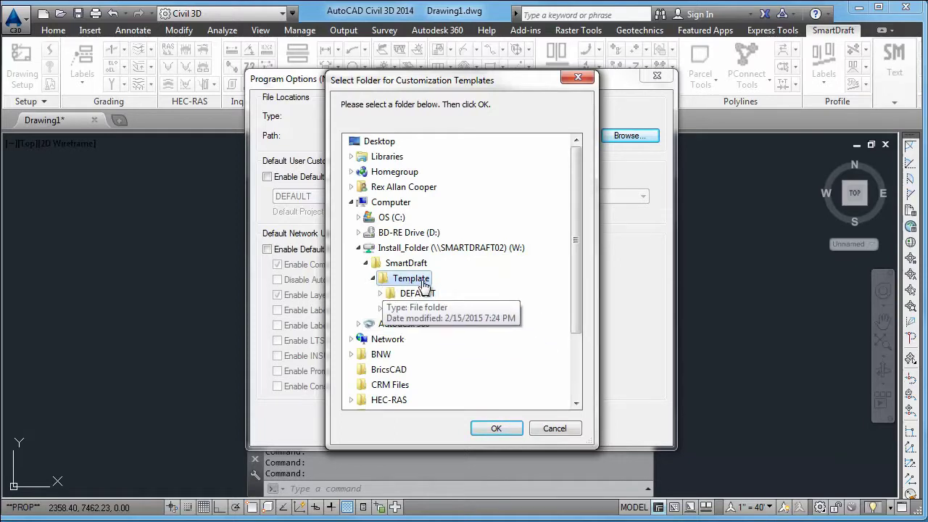
pyautogui.click(496, 428)
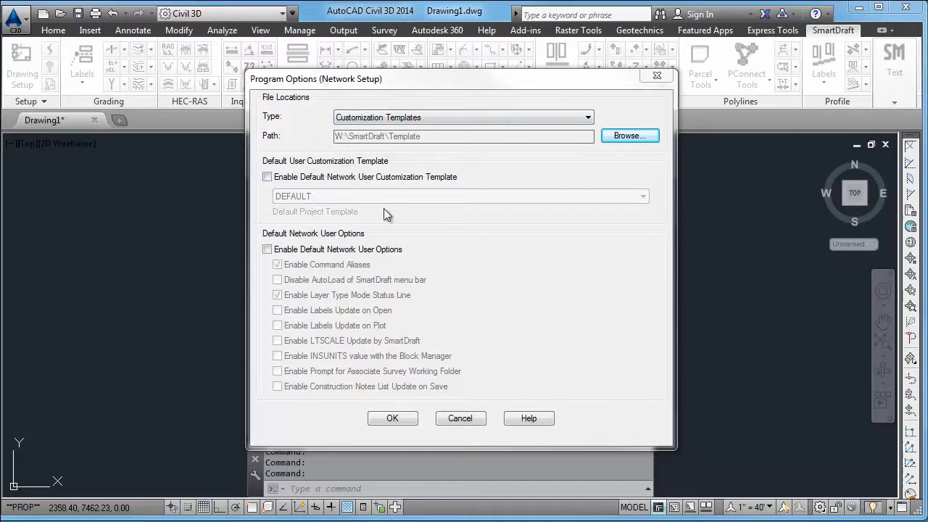
# - Accept the network program options and open the Customization Template Manager
pyautogui.click(392, 419)
pyautogui.click(33, 100)
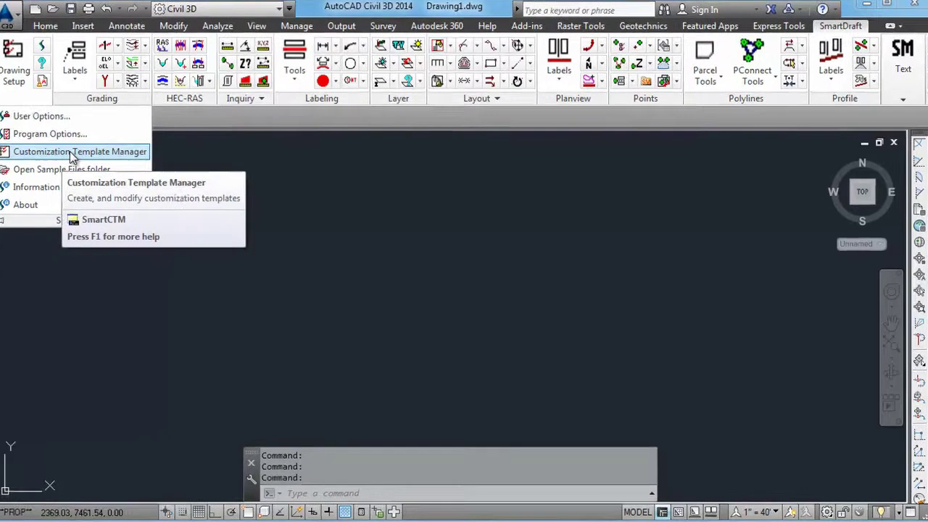
pyautogui.click(80, 154)
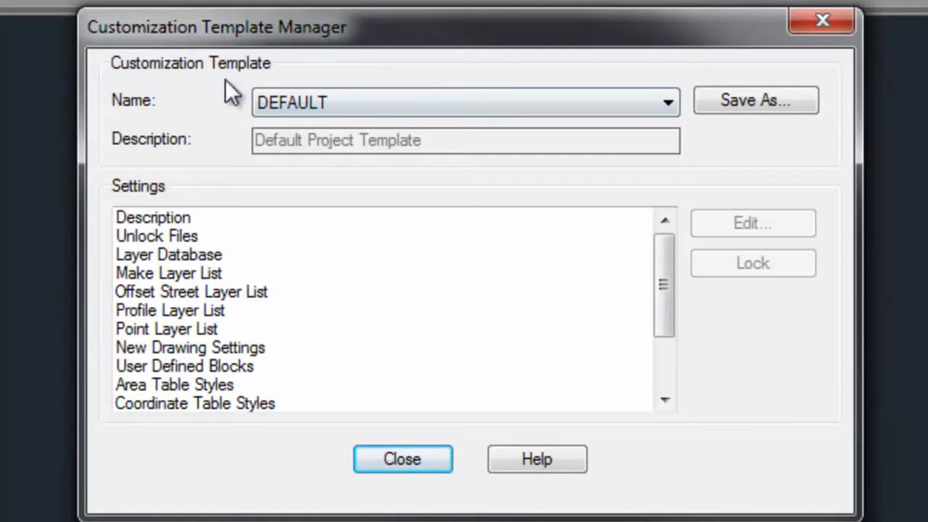
# - Save a copy of DEFAULT as template 'Company Name' with description 'Out Template'
pyautogui.click(764, 98)
pyautogui.write('Co')
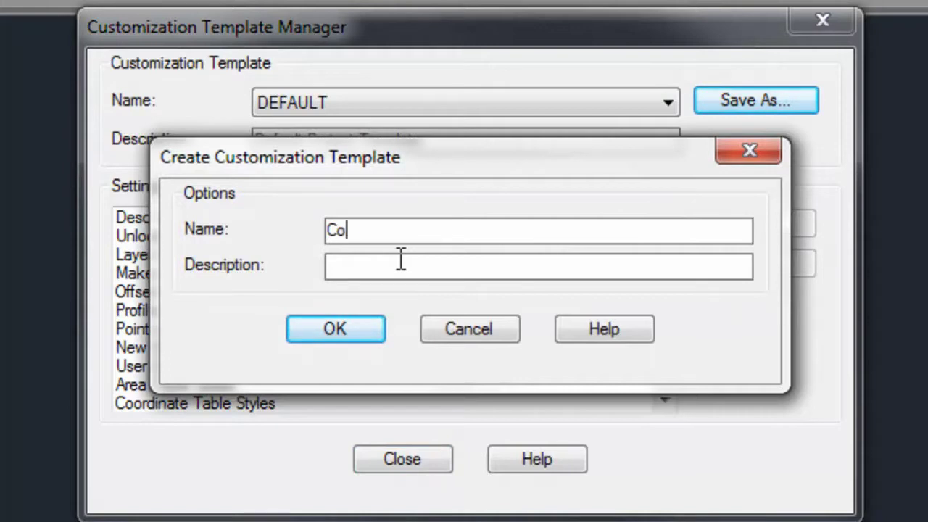
pyautogui.write('mpany Name')
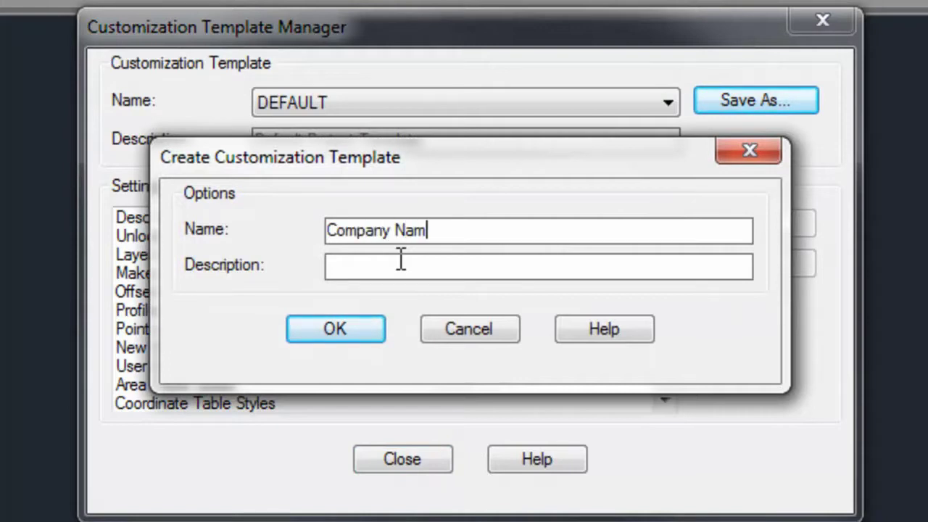
pyautogui.press('Tab')
pyautogui.write('Out')
pyautogui.press('BackSpace')
pyautogui.press('BackSpace')
pyautogui.press('BackSpace')
pyautogui.press('BackSpace')
pyautogui.write('Out Template')
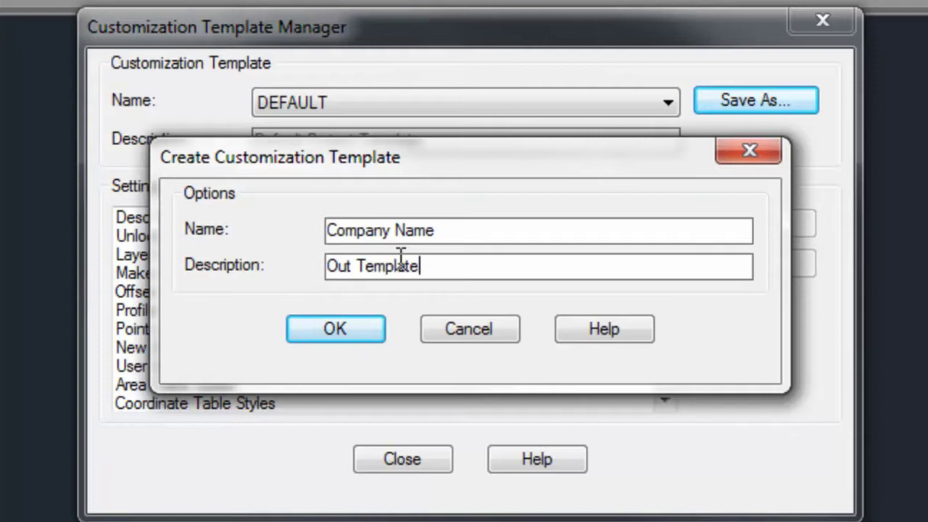
pyautogui.click(342, 337)
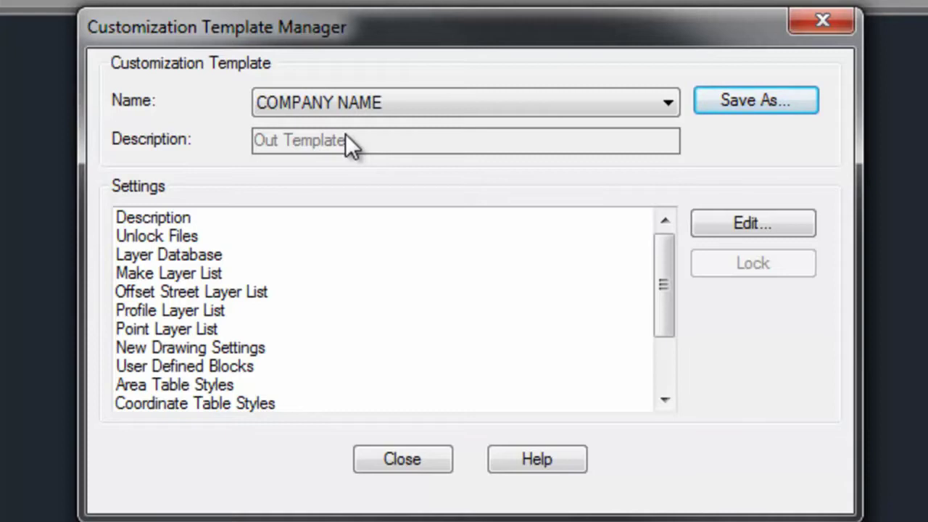
pyautogui.click(346, 138)
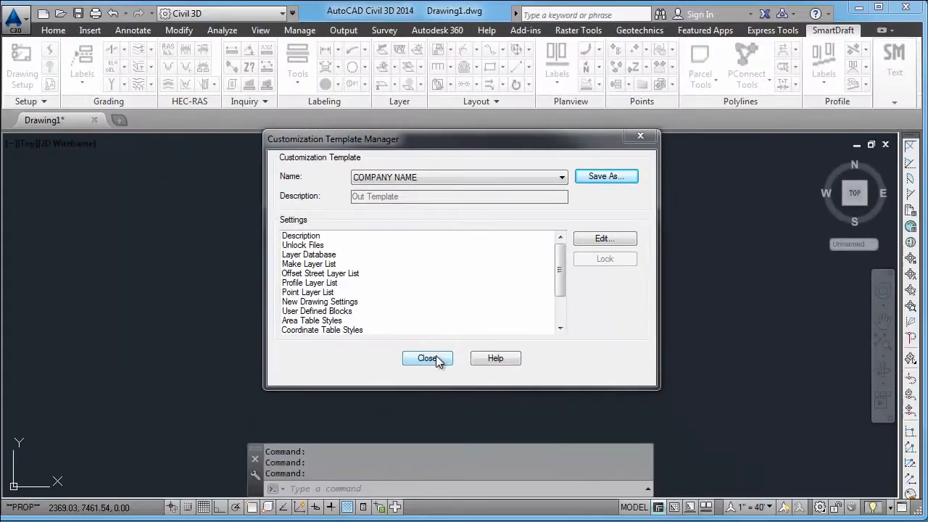
# - Enable the default network user customization template, set it to COMPANY NAME, and apply
pyautogui.click(438, 364)
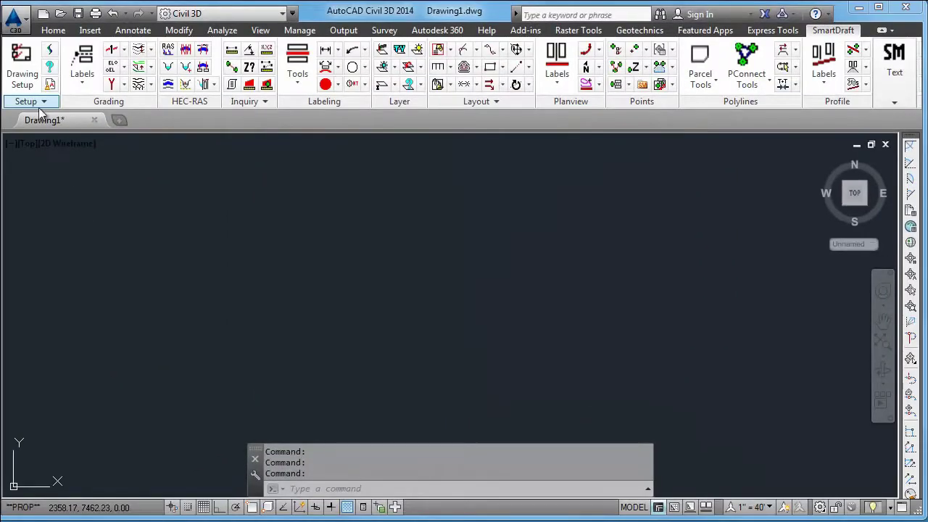
pyautogui.click(9, 93)
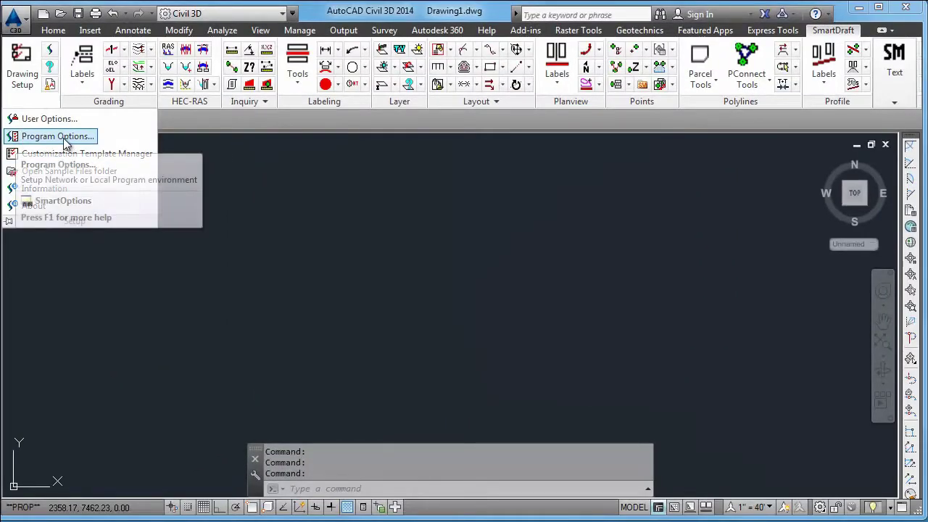
pyautogui.click(42, 137)
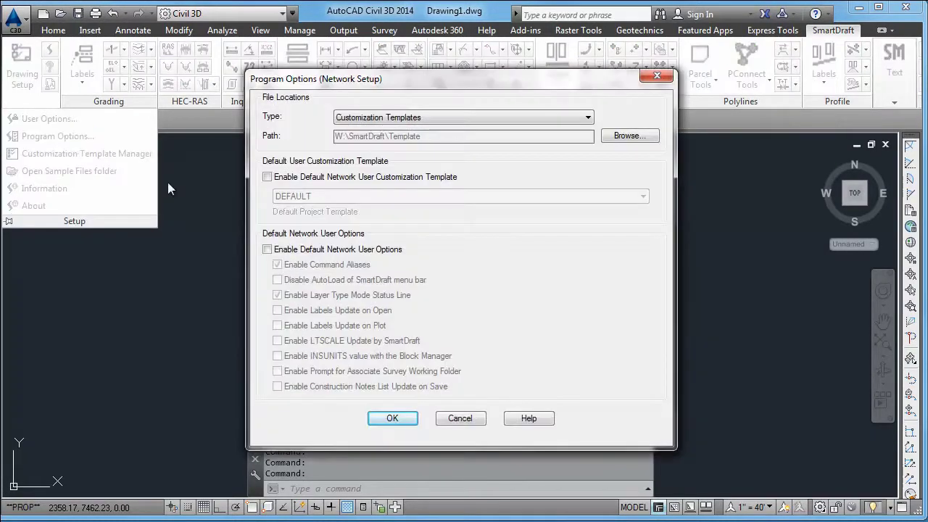
pyautogui.click(267, 177)
pyautogui.click(336, 196)
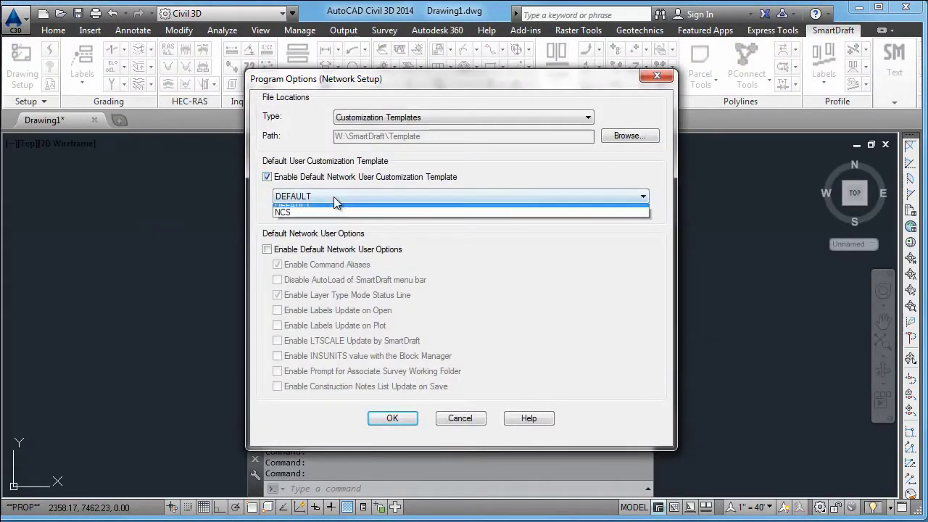
pyautogui.click(332, 210)
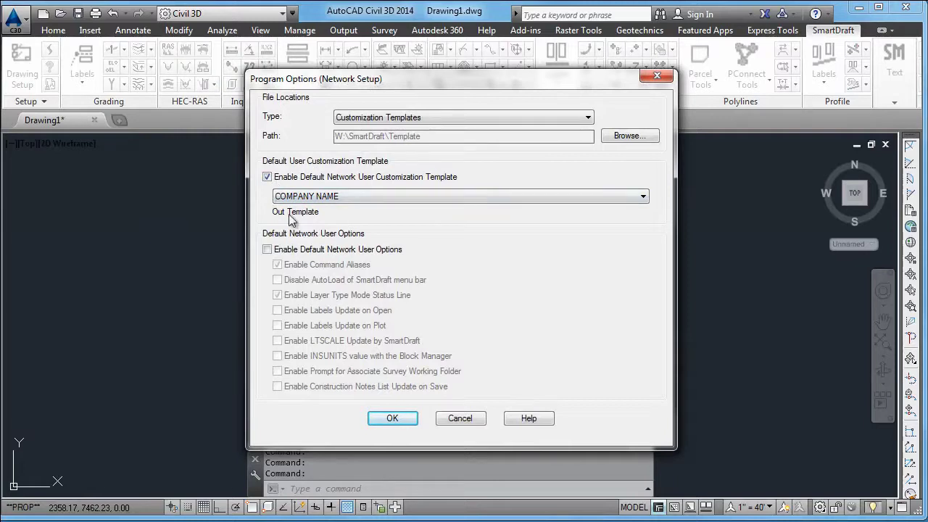
pyautogui.click(392, 419)
# - In SmartDraft User Options, select COMPANY NAME (Out Template) as the user customization template
pyautogui.click(42, 101)
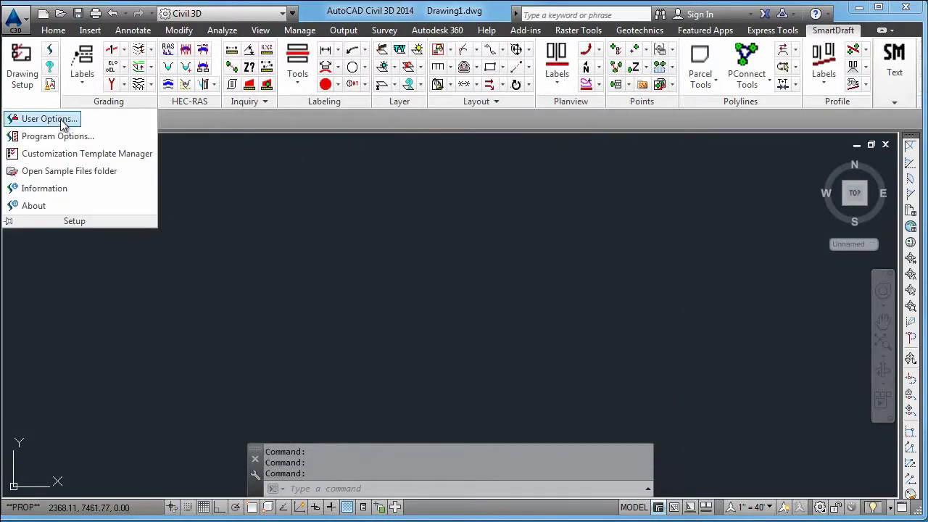
pyautogui.click(50, 119)
pyautogui.click(435, 329)
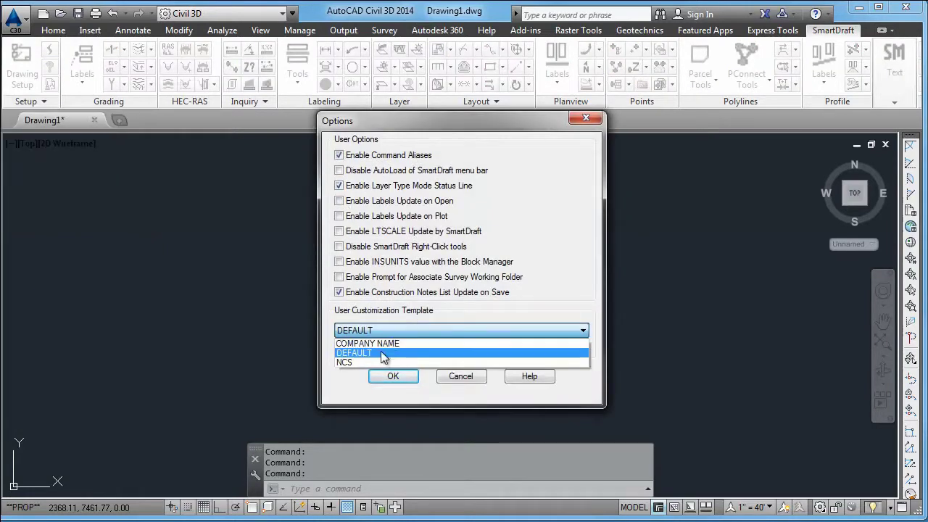
pyautogui.click(383, 352)
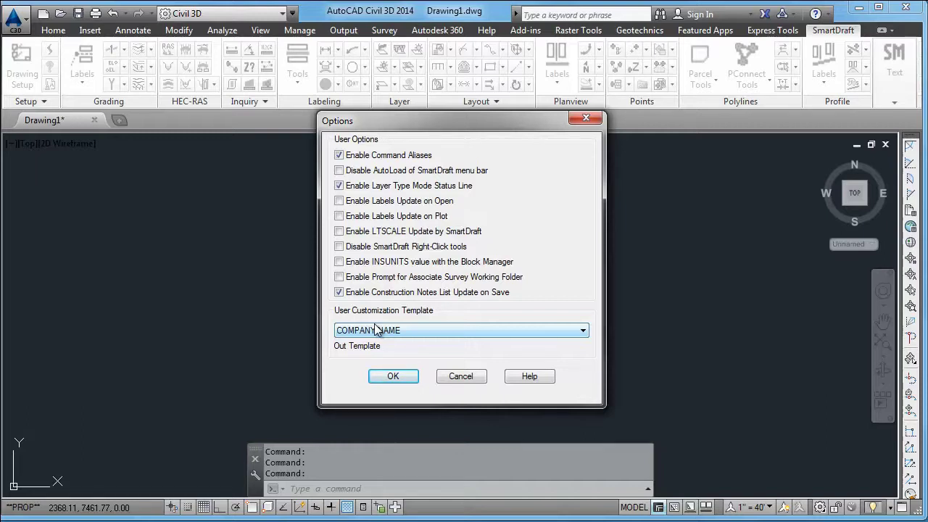
pyautogui.click(376, 330)
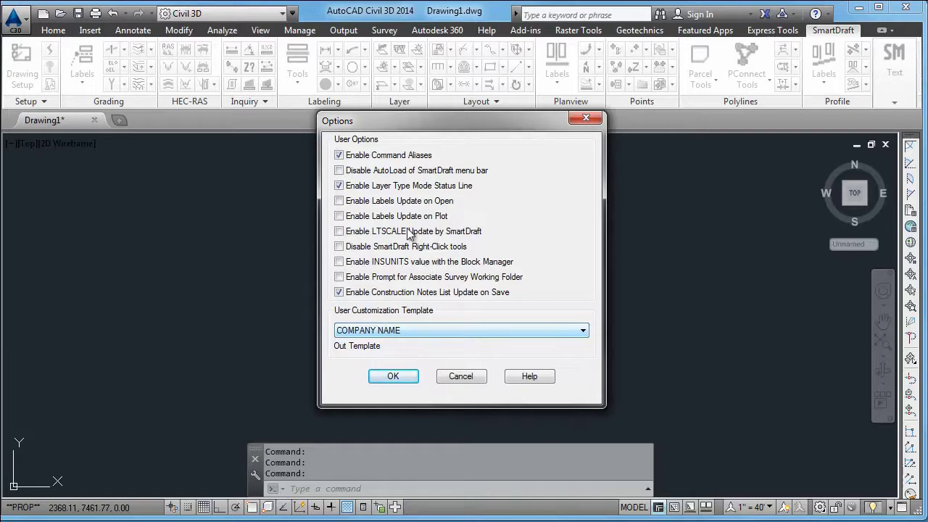